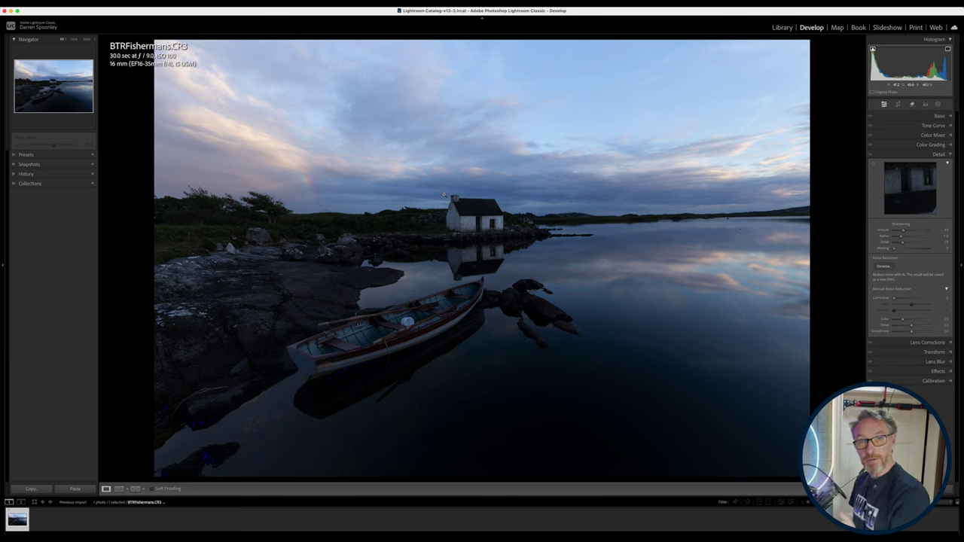
# Step: Inspect the boat close-up, then level the lake horizon by 1.13° and commit the crop
pyautogui.click(404, 329)
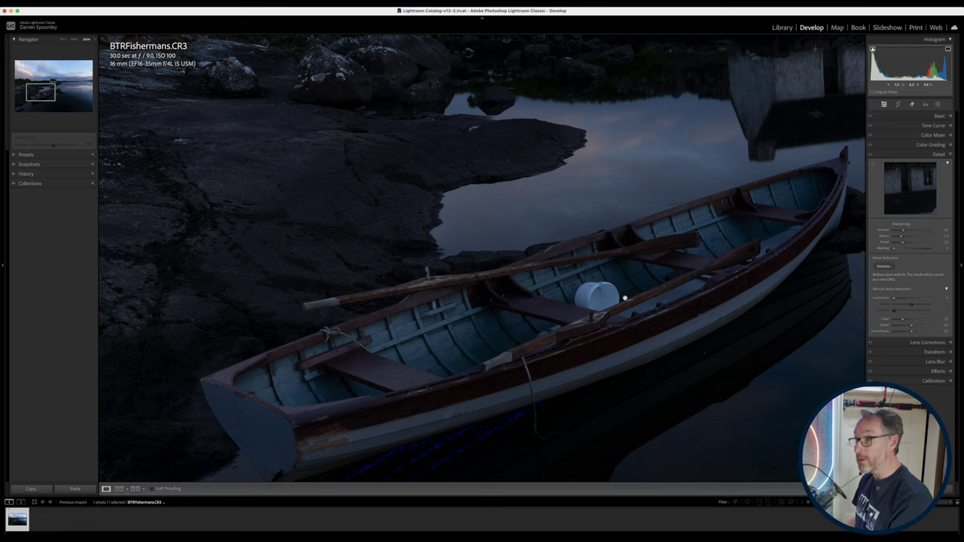
pyautogui.click(62, 38)
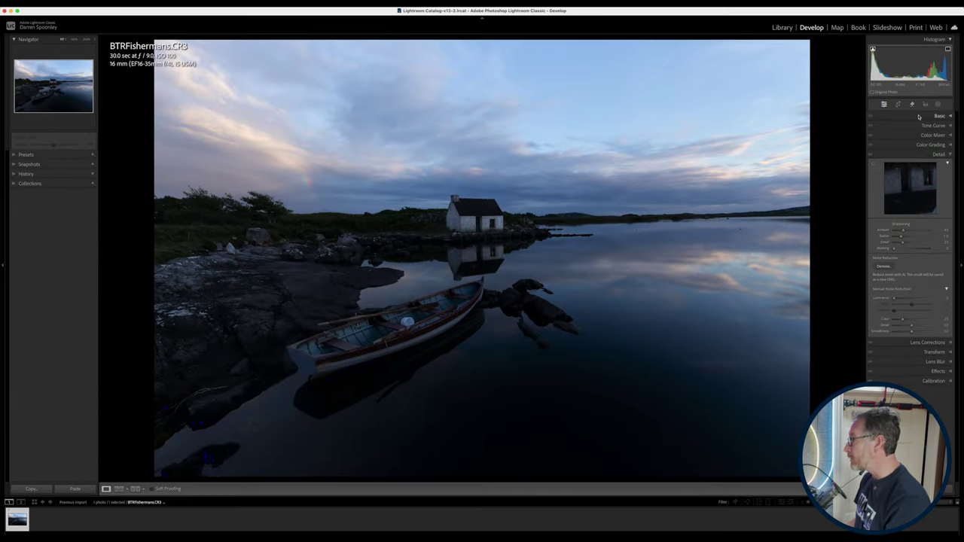
pyautogui.click(940, 116)
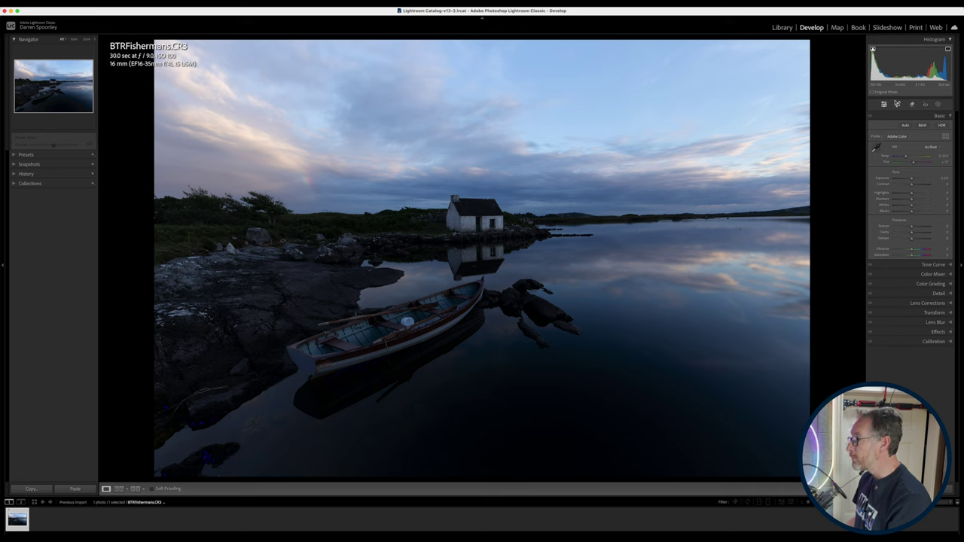
pyautogui.click(898, 104)
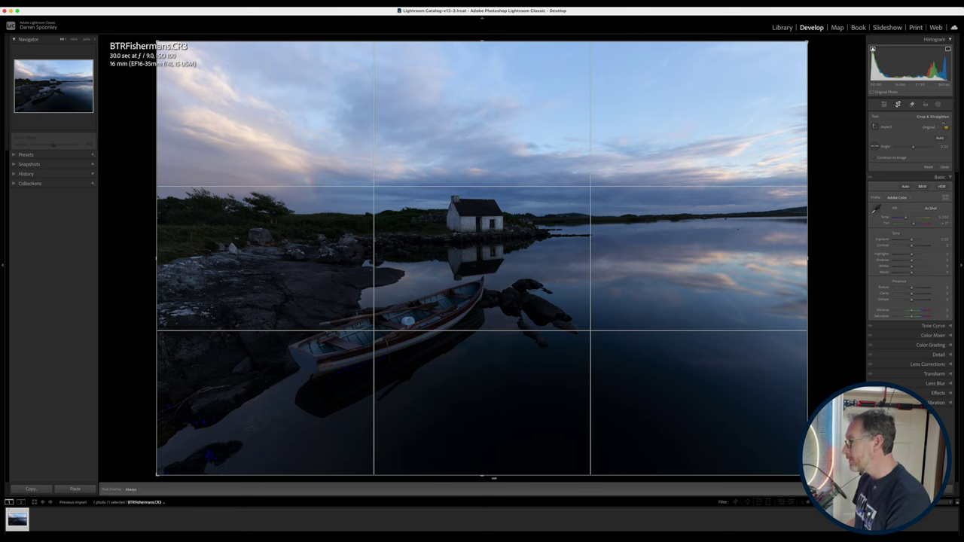
pyautogui.moveTo(494, 480); pyautogui.dragTo(489, 479)
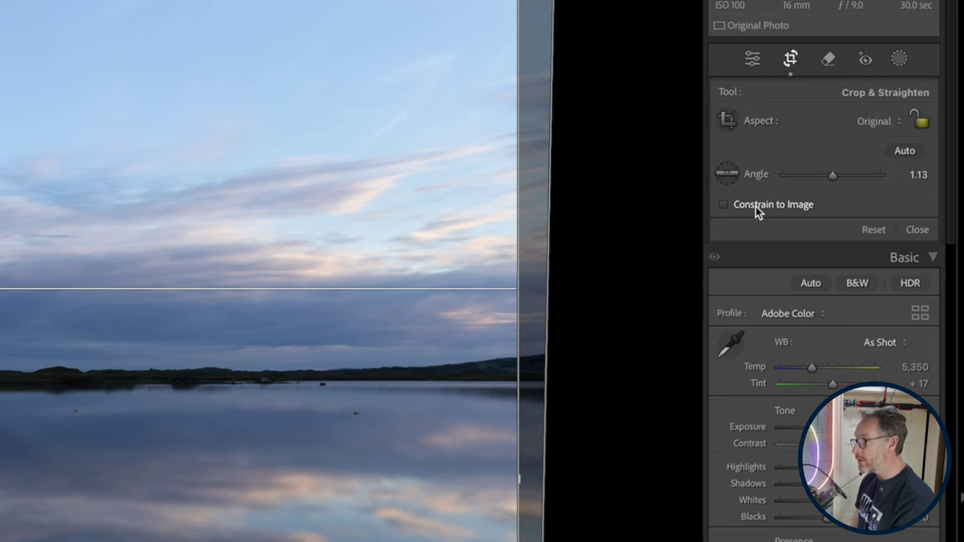
pyautogui.press('r')
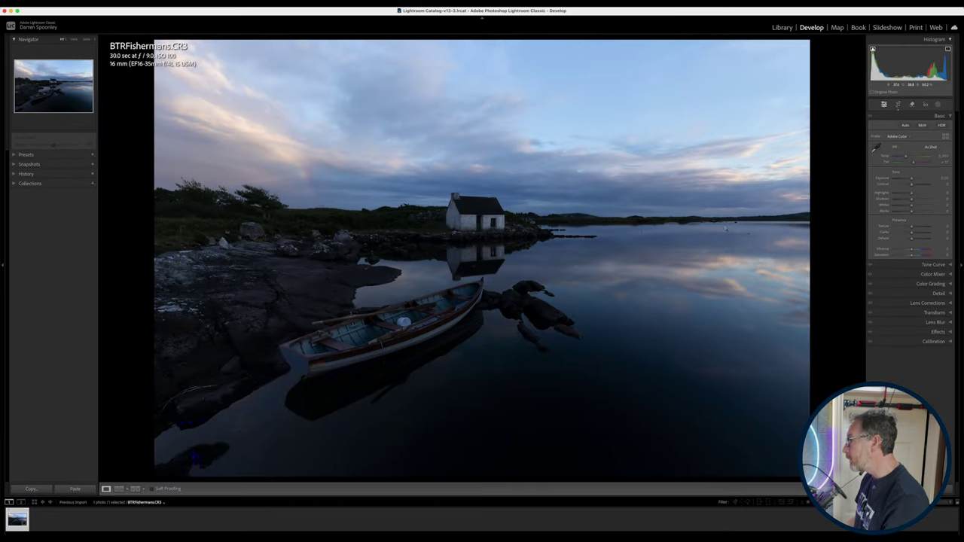
# Step: Apply Auto tone, then adjust Highlights to tame the bright sky
pyautogui.click(905, 127)
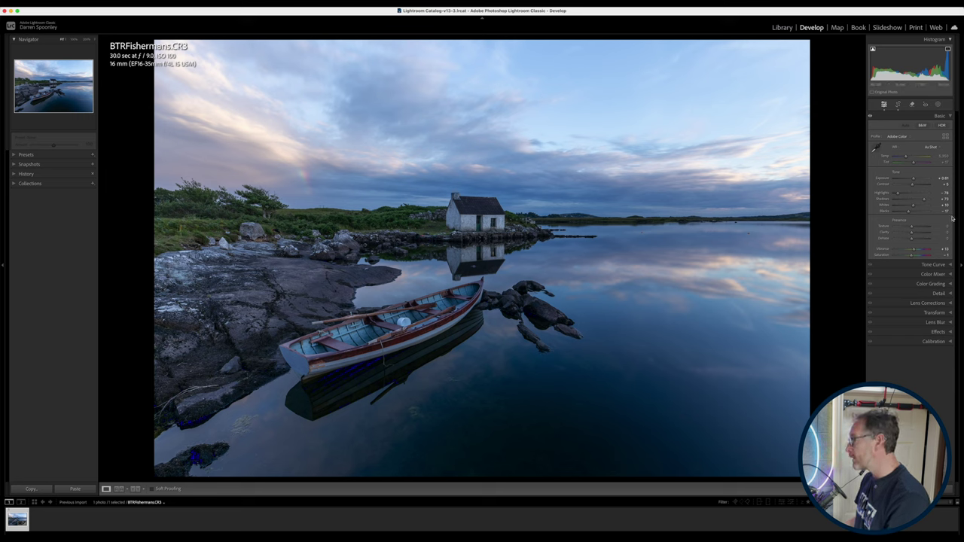
pyautogui.click(897, 194)
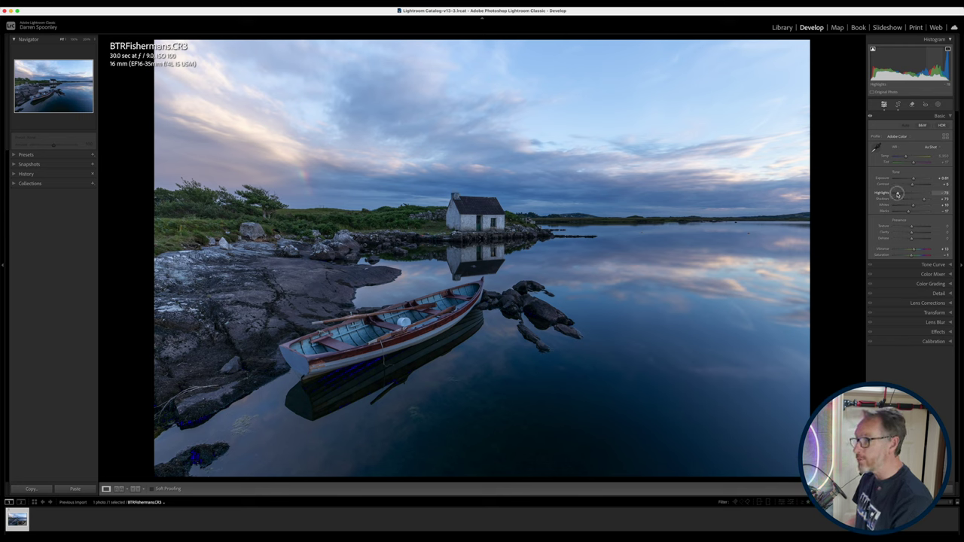
pyautogui.moveTo(898, 195); pyautogui.dragTo(883, 195)
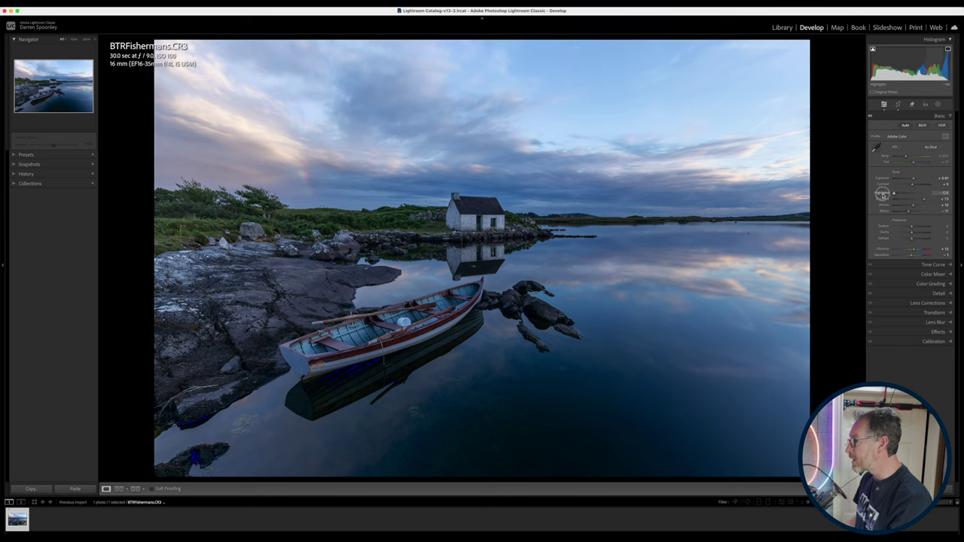
pyautogui.moveTo(883, 195); pyautogui.dragTo(904, 193)
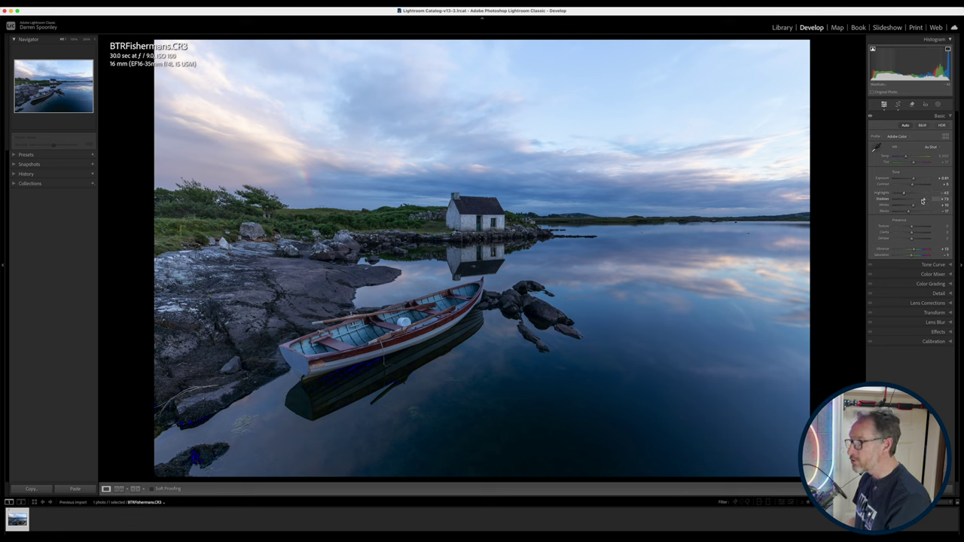
# Step: Lift Shadows and Whites, and push Blacks up to +100 to open the foreground
pyautogui.moveTo(925, 200); pyautogui.dragTo(916, 200)
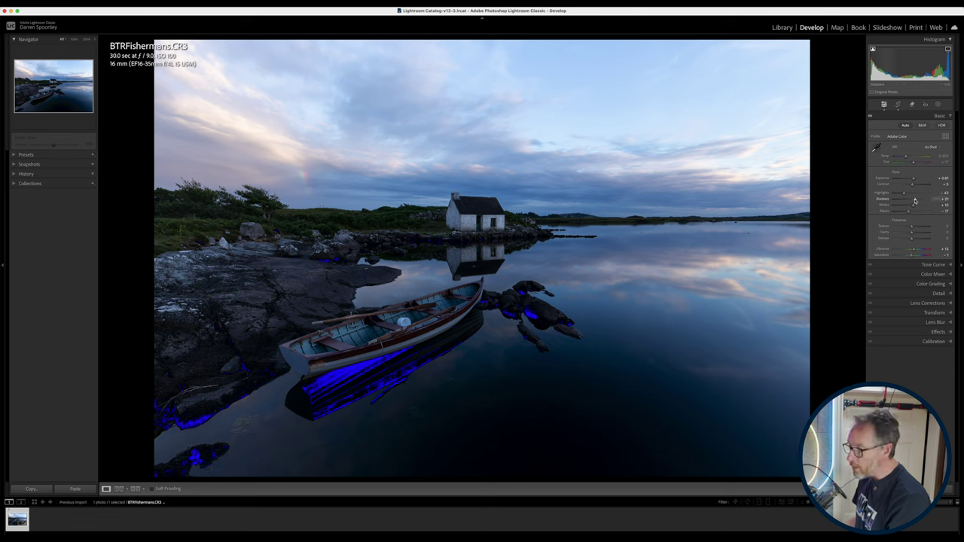
pyautogui.moveTo(915, 199); pyautogui.dragTo(926, 199)
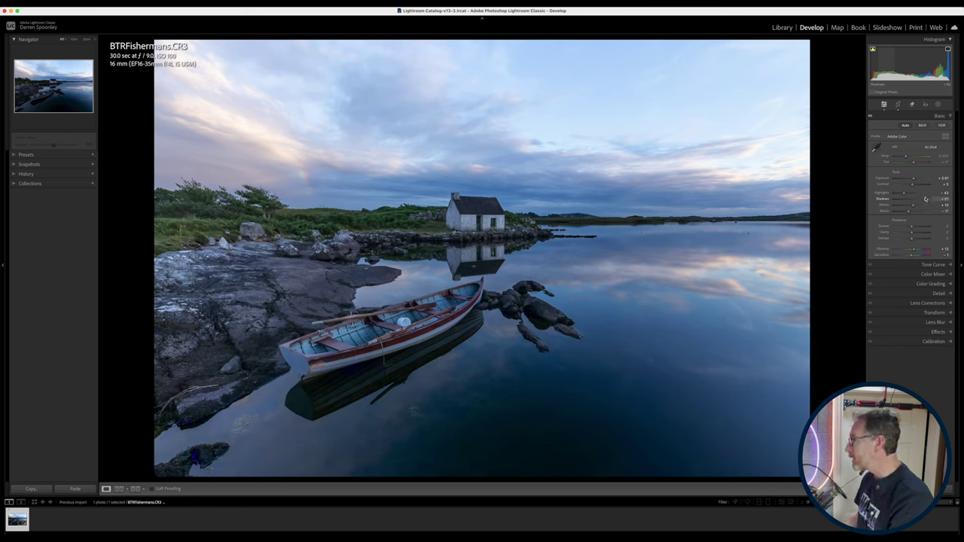
pyautogui.moveTo(913, 206); pyautogui.dragTo(918, 205)
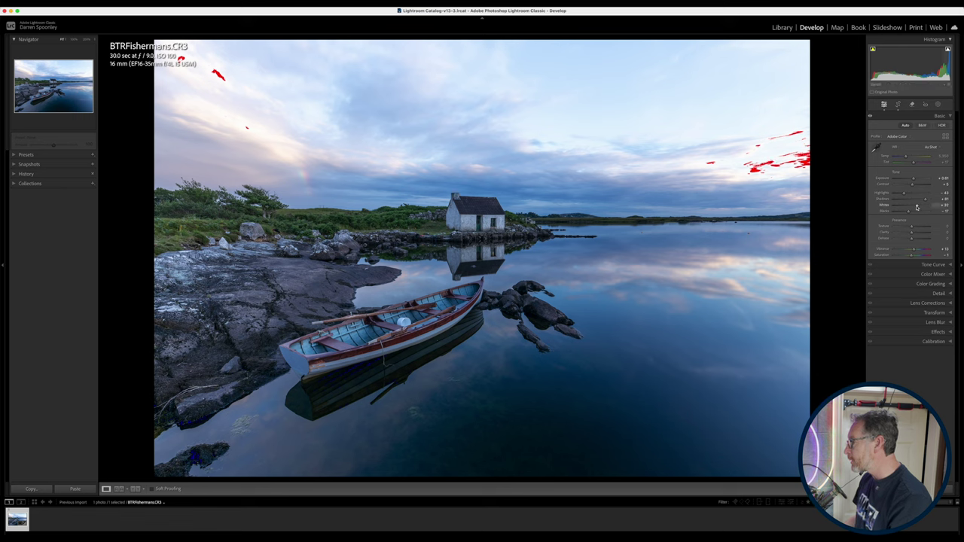
pyautogui.moveTo(917, 207)
pyautogui.mouseDown()
pyautogui.moveTo(898, 194)
pyautogui.moveTo(916, 205)
pyautogui.mouseUp()
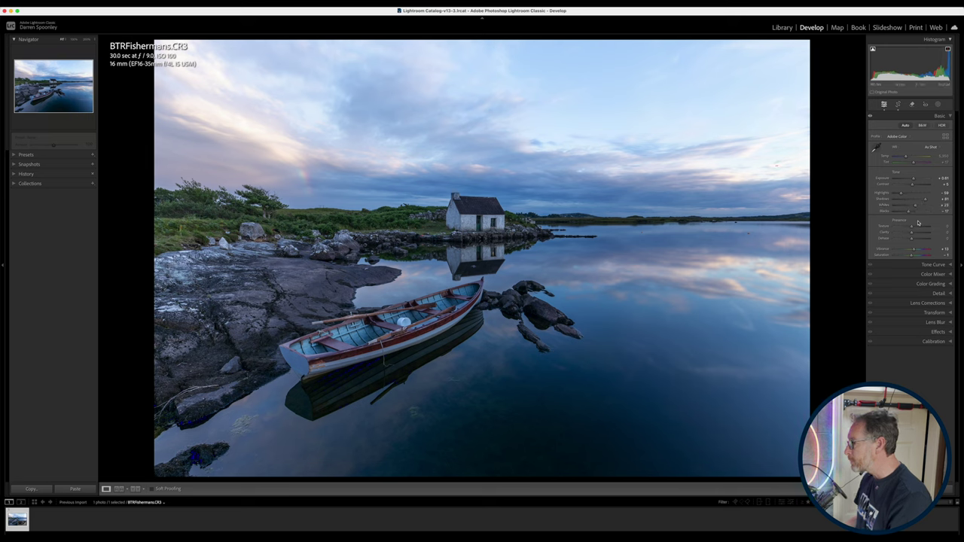
pyautogui.moveTo(914, 211); pyautogui.dragTo(935, 211)
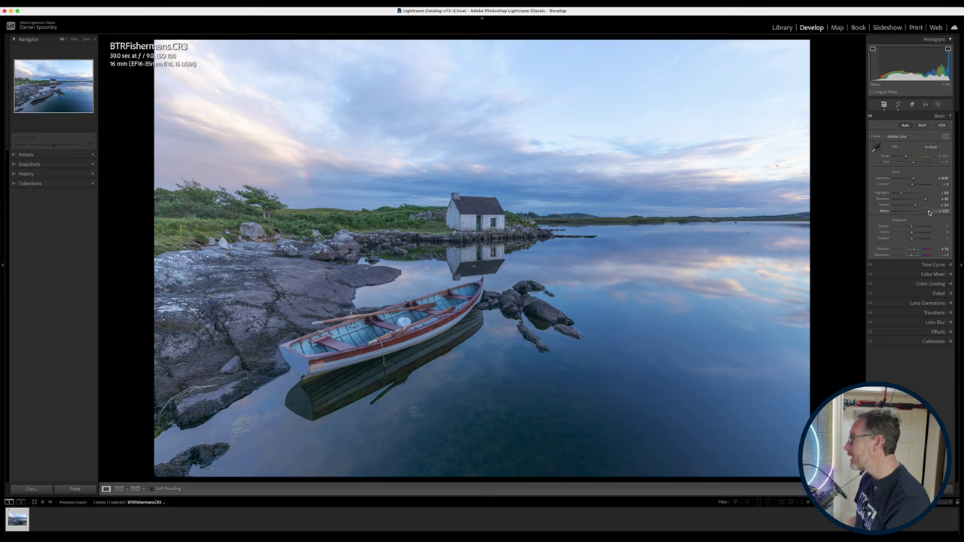
# Step: Lower Blacks from +100 to about +66 and add roughly +25 Dehaze
pyautogui.moveTo(928, 212); pyautogui.dragTo(928, 212)
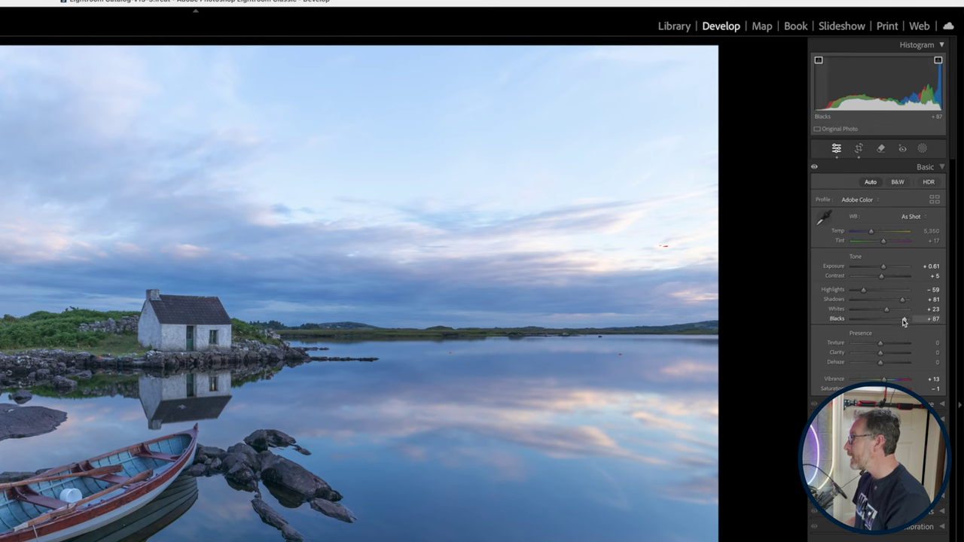
pyautogui.moveTo(904, 319); pyautogui.dragTo(891, 320)
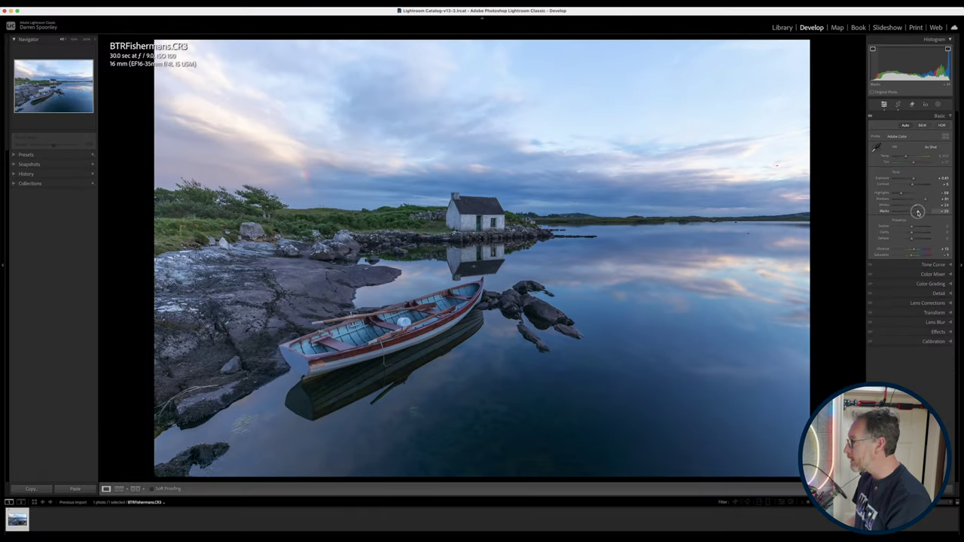
pyautogui.moveTo(917, 212); pyautogui.dragTo(916, 212)
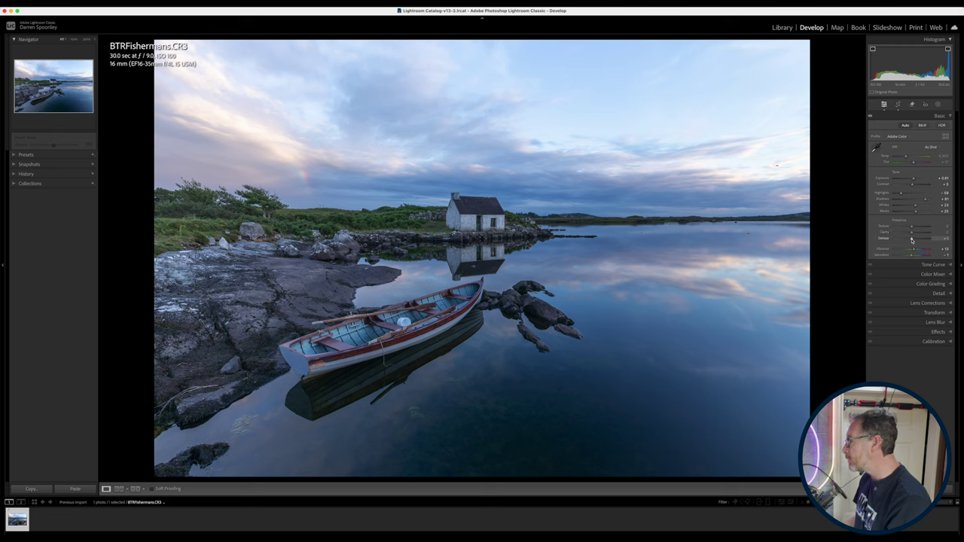
pyautogui.click(912, 239)
pyautogui.moveTo(913, 240); pyautogui.dragTo(916, 239)
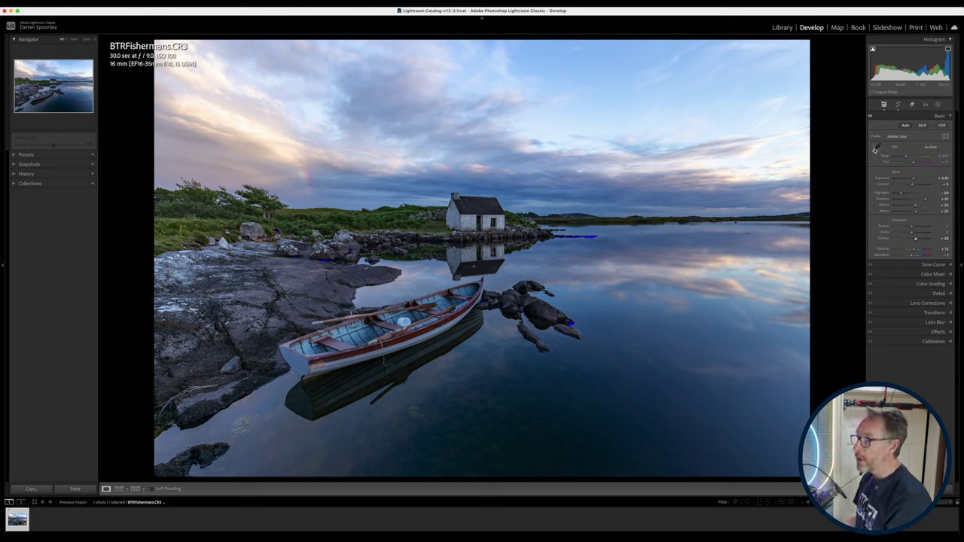
# Step: Set white balance by sampling the sky, then warm the temperature slightly
pyautogui.click(874, 150)
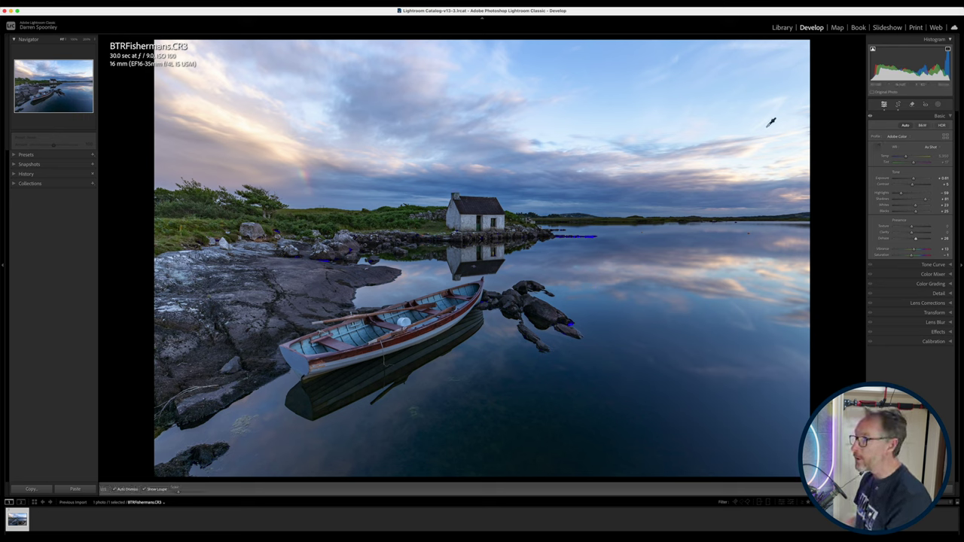
pyautogui.click(422, 78)
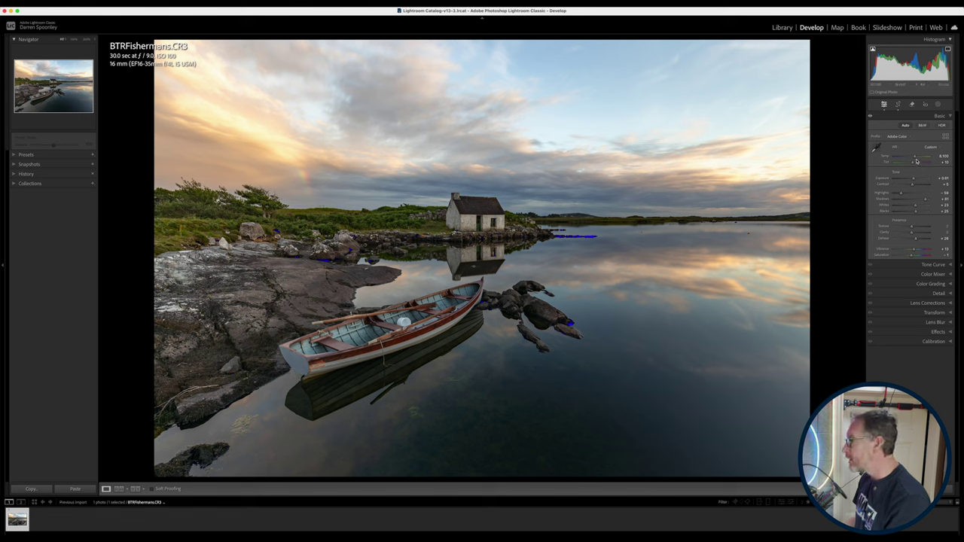
pyautogui.moveTo(915, 158); pyautogui.dragTo(916, 158)
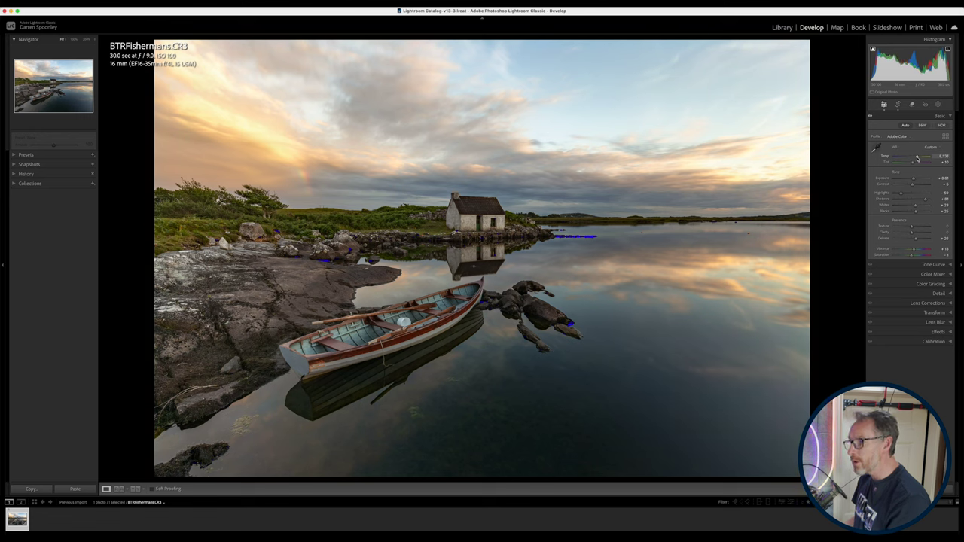
pyautogui.moveTo(917, 157); pyautogui.dragTo(917, 157)
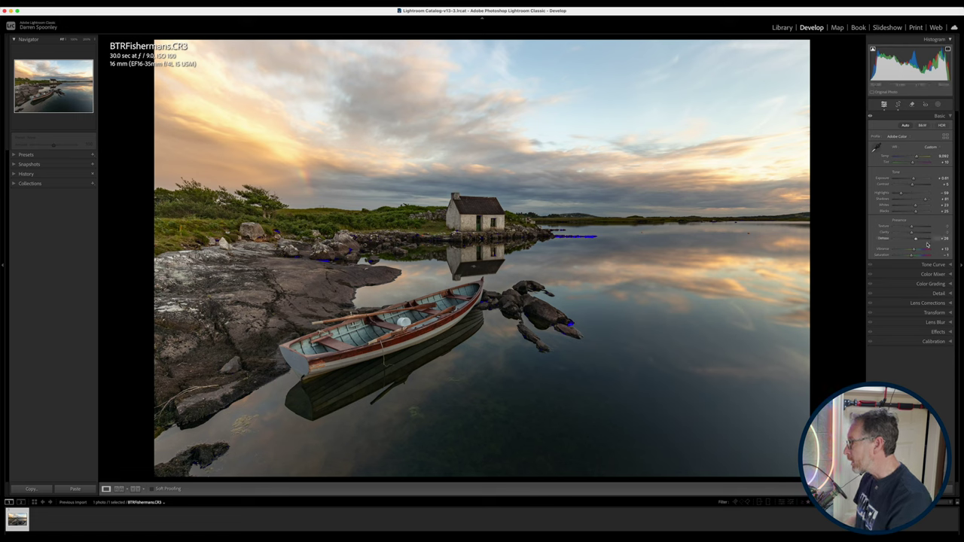
# Step: Raise Vibrance to about +23
pyautogui.moveTo(915, 252); pyautogui.dragTo(914, 251)
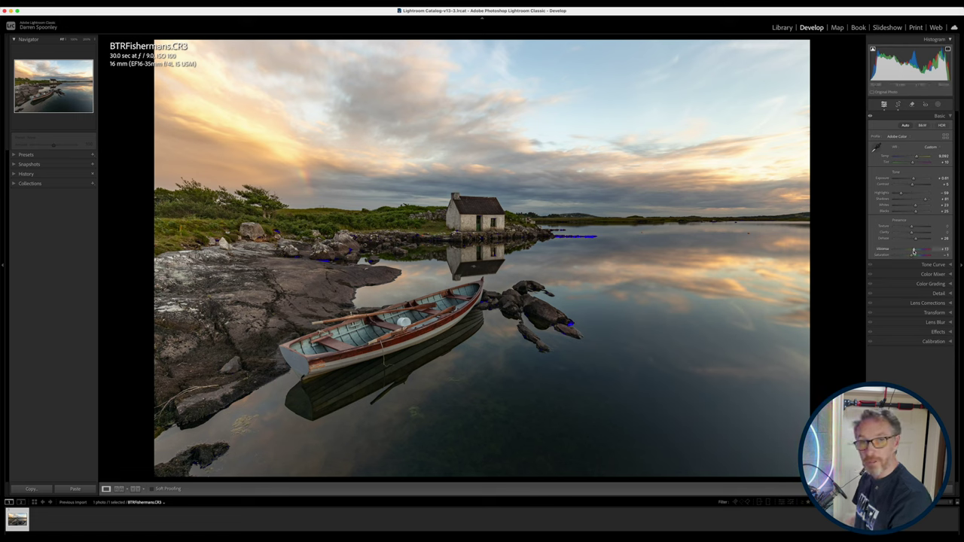
pyautogui.click(914, 251)
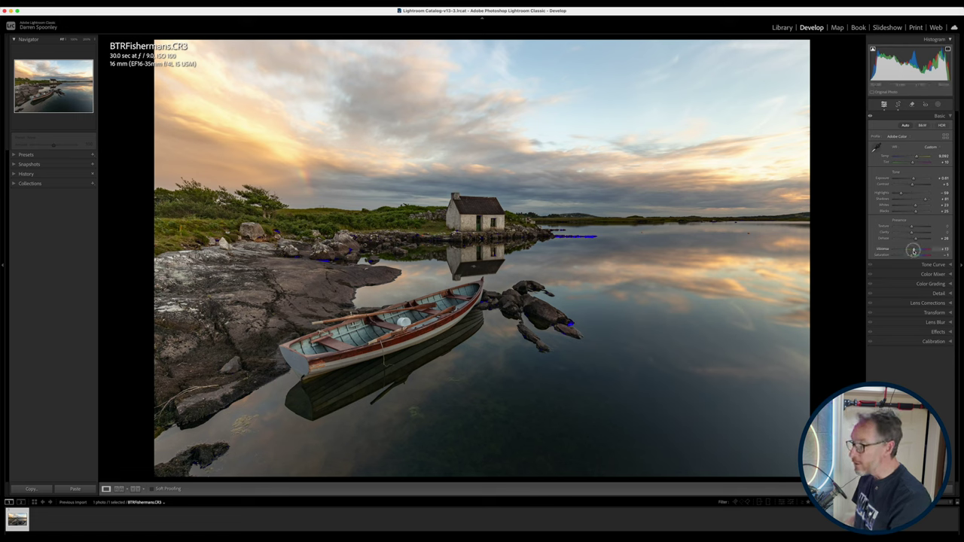
pyautogui.moveTo(914, 251); pyautogui.dragTo(919, 250)
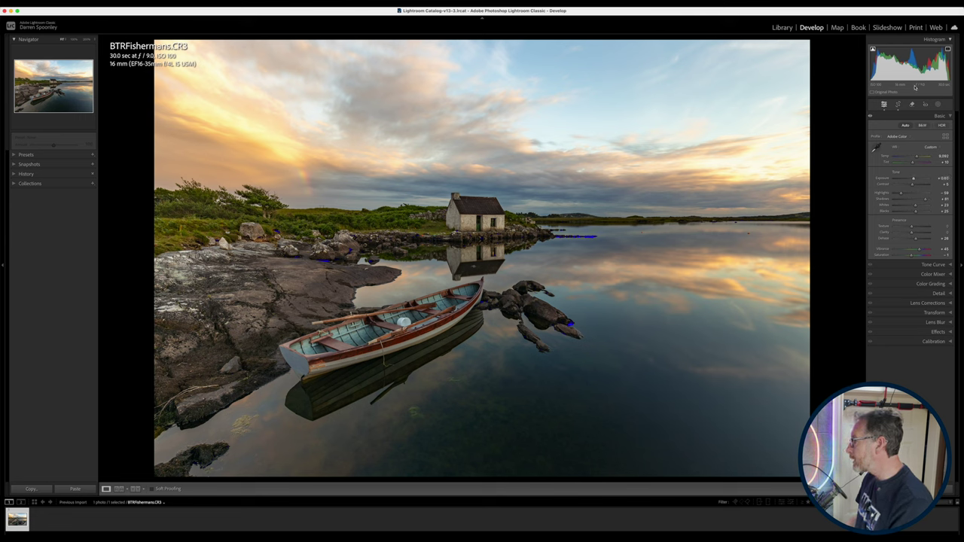
# Step: Nudge the Exposure slightly higher
pyautogui.click(914, 180)
pyautogui.moveTo(915, 180); pyautogui.dragTo(916, 180)
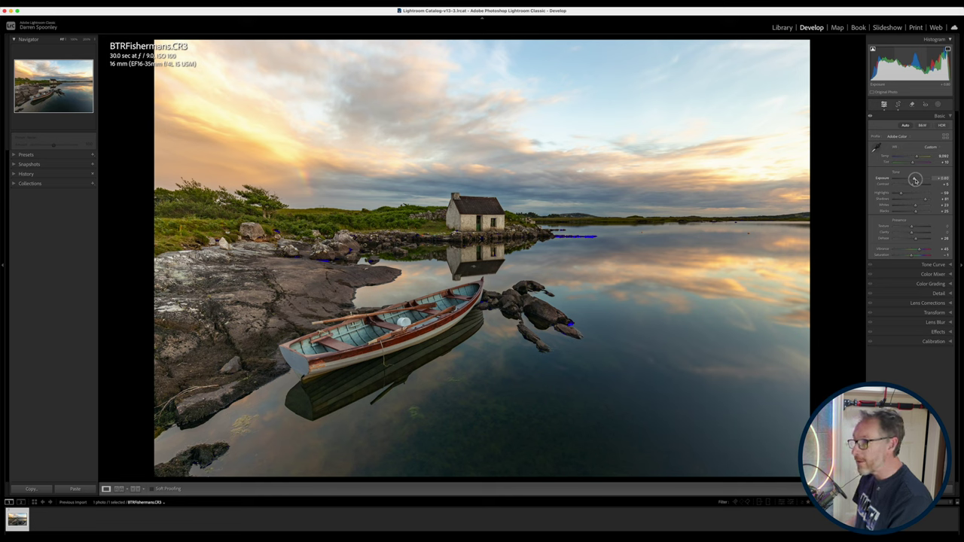
pyautogui.moveTo(915, 180); pyautogui.dragTo(915, 180)
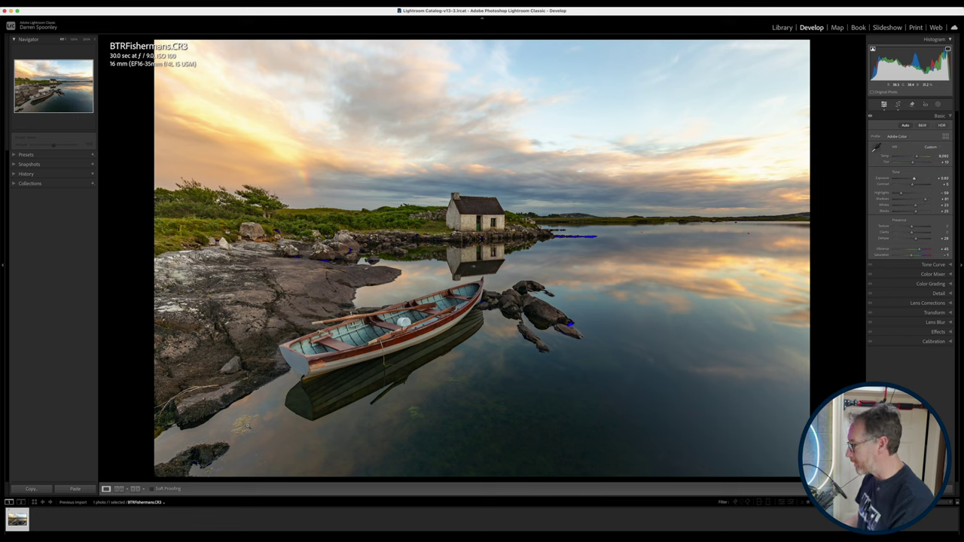
# Step: Crop to a 16 x 9 ratio framing the hut and boat, and apply it
pyautogui.click(897, 105)
pyautogui.click(924, 126)
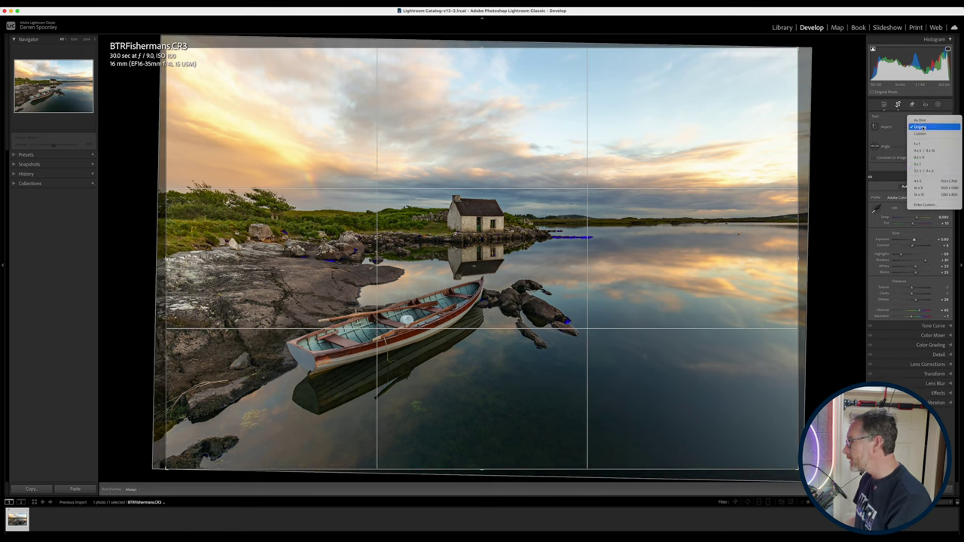
pyautogui.click(917, 188)
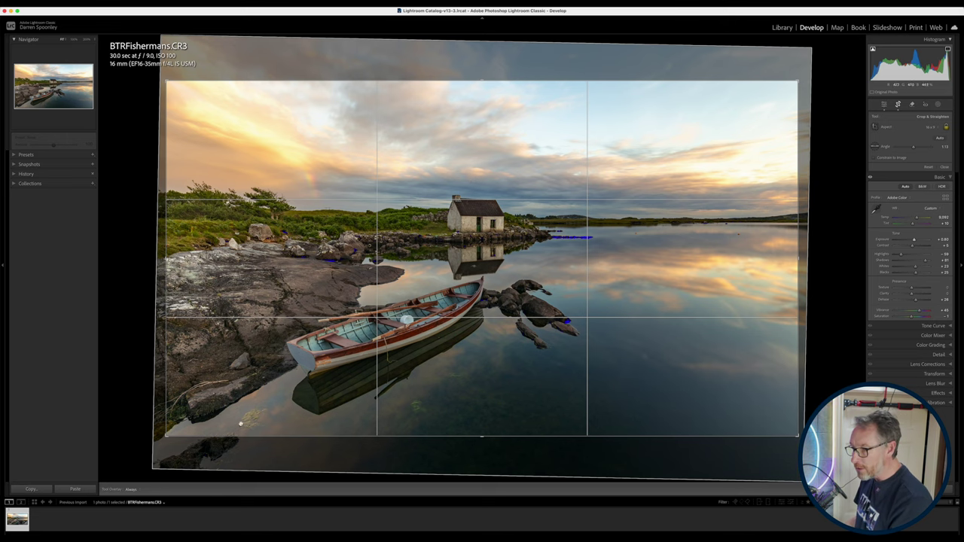
pyautogui.moveTo(259, 410); pyautogui.dragTo(743, 127)
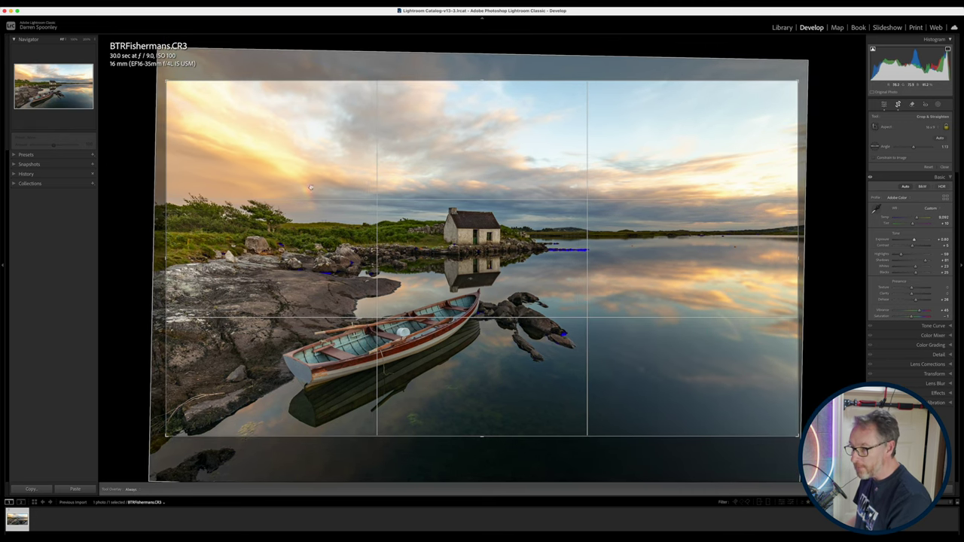
pyautogui.moveTo(166, 435); pyautogui.dragTo(146, 445)
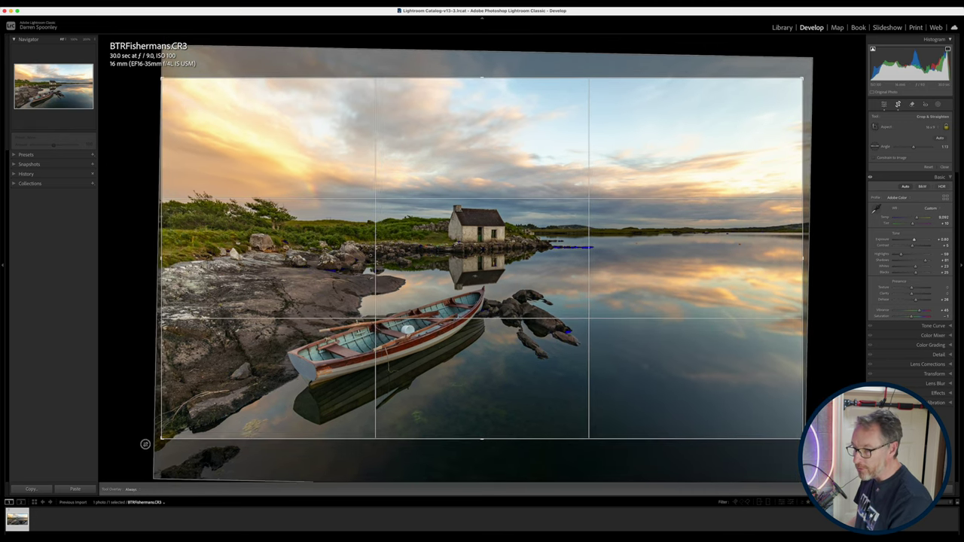
pyautogui.moveTo(306, 404); pyautogui.dragTo(305, 400)
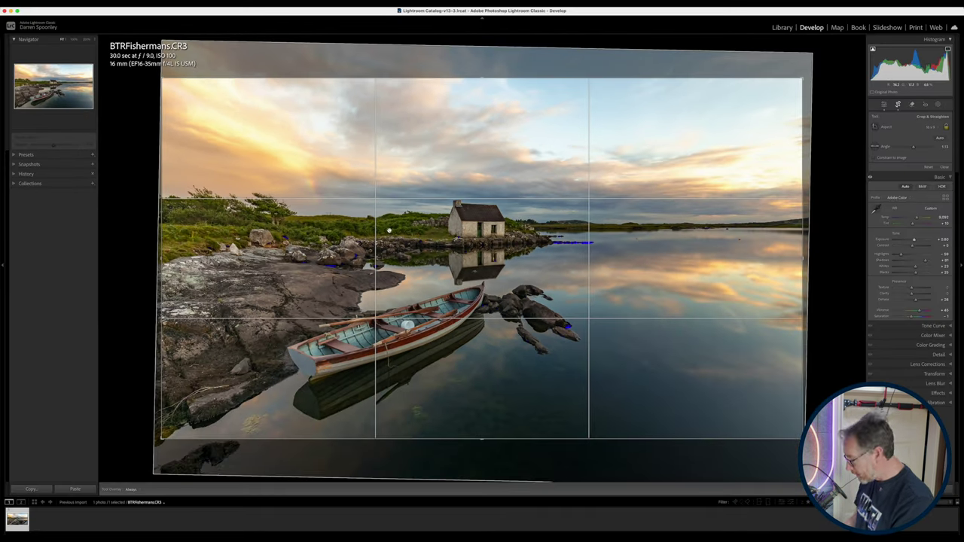
pyautogui.press('Return')
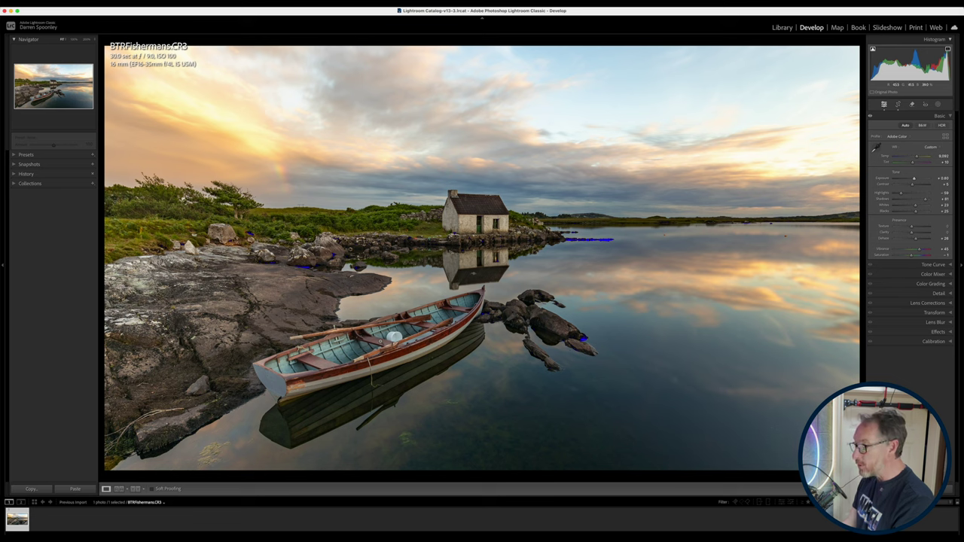
# Step: Zoom into a close-up of the rowing boat and bring up the Remove tool
pyautogui.moveTo(322, 327); pyautogui.dragTo(254, 258)
pyautogui.moveTo(397, 305); pyautogui.dragTo(365, 311)
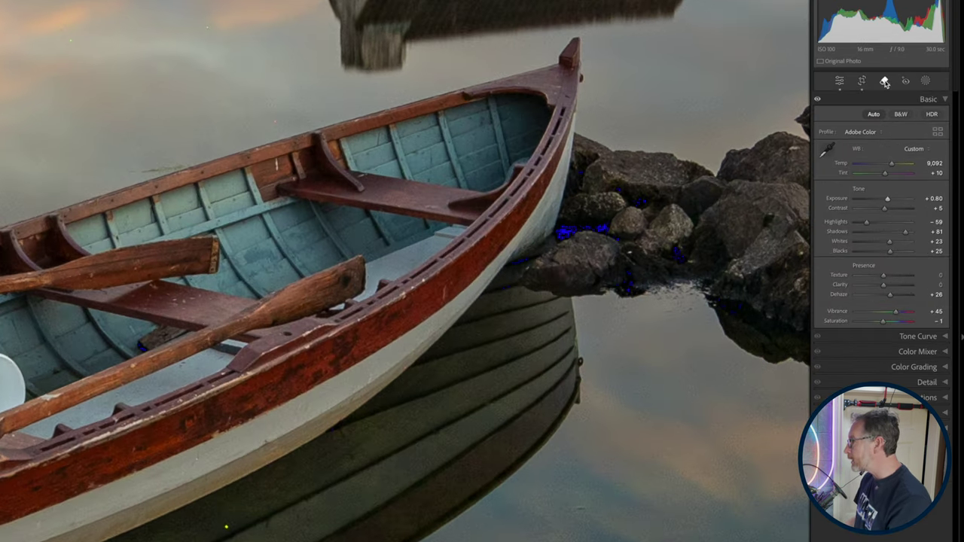
pyautogui.click(913, 106)
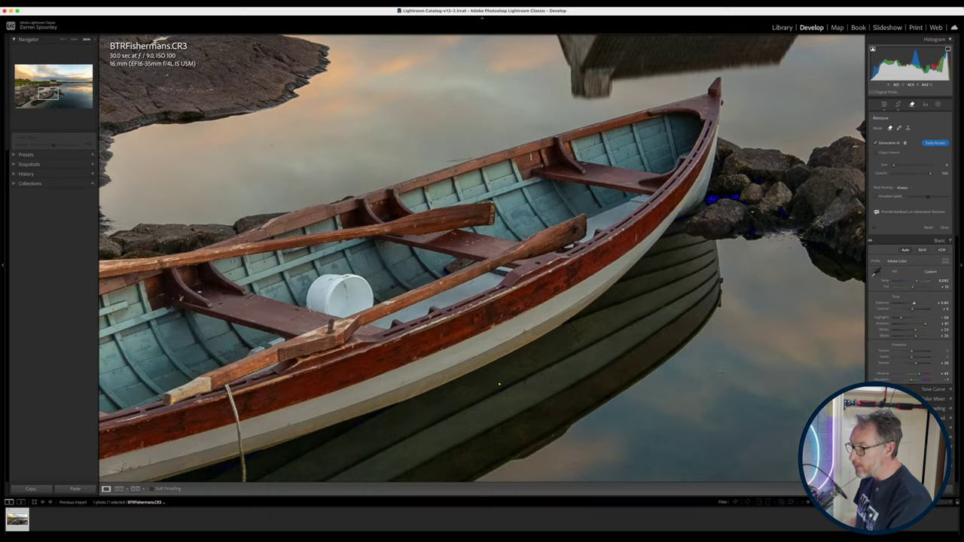
# Step: Brush out the white bucket in the boat with generative fill, choosing a different variation
pyautogui.moveTo(311, 304)
pyautogui.mouseDown()
pyautogui.moveTo(343, 312)
pyautogui.moveTo(371, 300)
pyautogui.moveTo(359, 273)
pyautogui.moveTo(322, 273)
pyautogui.moveTo(309, 301)
pyautogui.moveTo(358, 307)
pyautogui.moveTo(361, 285)
pyautogui.moveTo(343, 272)
pyautogui.moveTo(315, 281)
pyautogui.moveTo(311, 300)
pyautogui.moveTo(361, 298)
pyautogui.moveTo(356, 279)
pyautogui.moveTo(332, 280)
pyautogui.moveTo(322, 294)
pyautogui.moveTo(354, 303)
pyautogui.moveTo(356, 283)
pyautogui.moveTo(327, 286)
pyautogui.moveTo(345, 298)
pyautogui.moveTo(354, 291)
pyautogui.moveTo(328, 293)
pyautogui.mouseUp()
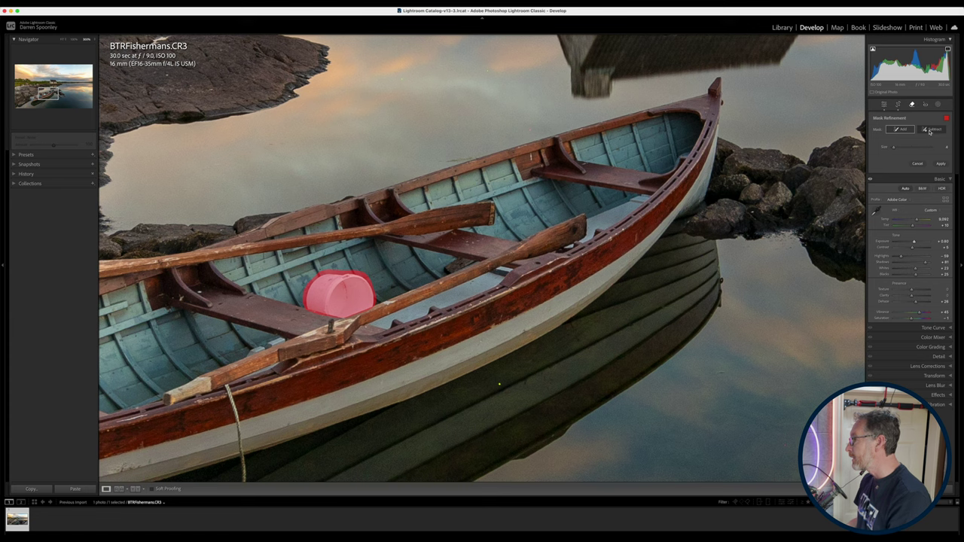
pyautogui.click(931, 130)
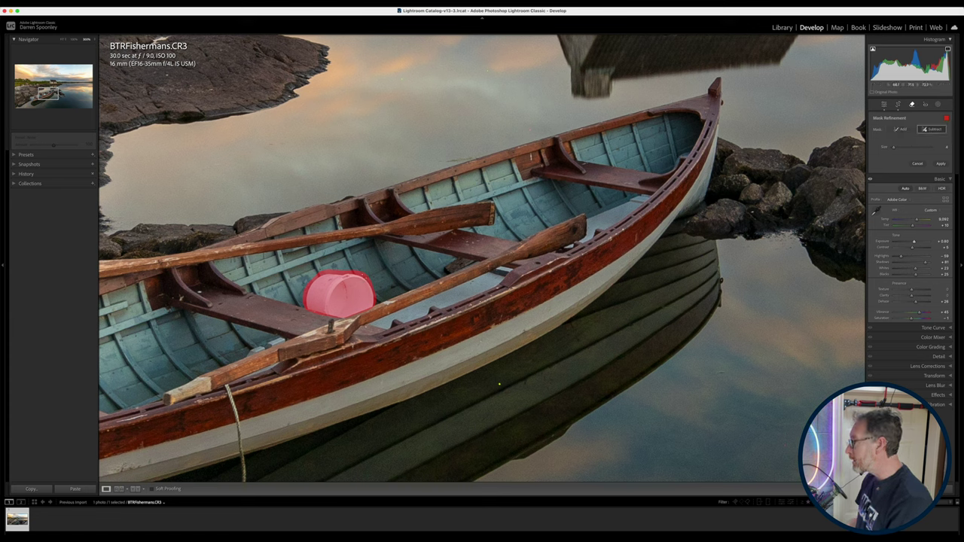
pyautogui.click(941, 164)
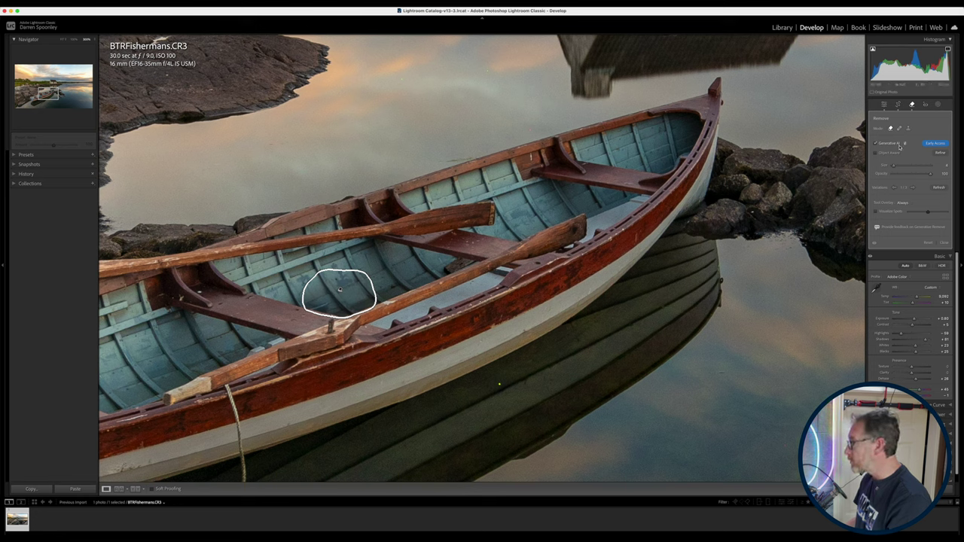
pyautogui.click(913, 189)
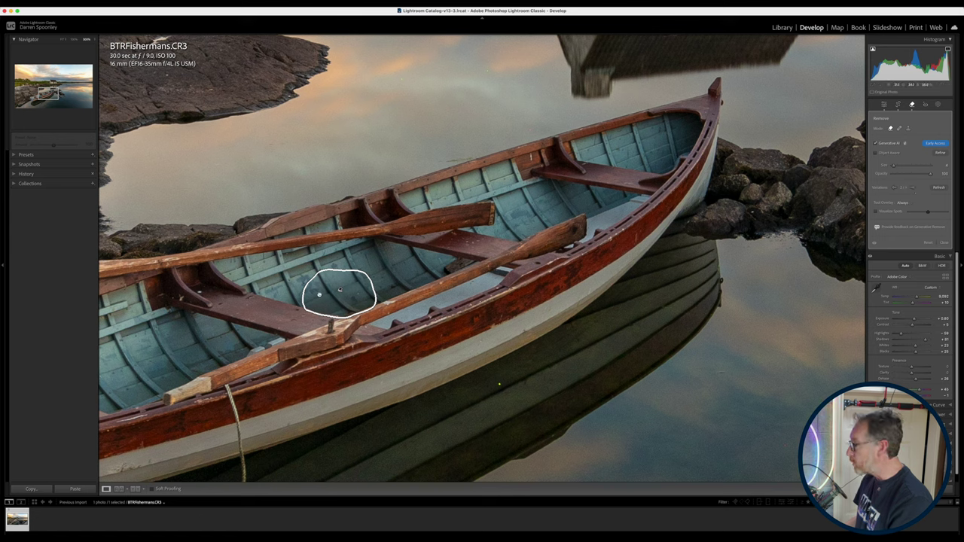
pyautogui.click(913, 188)
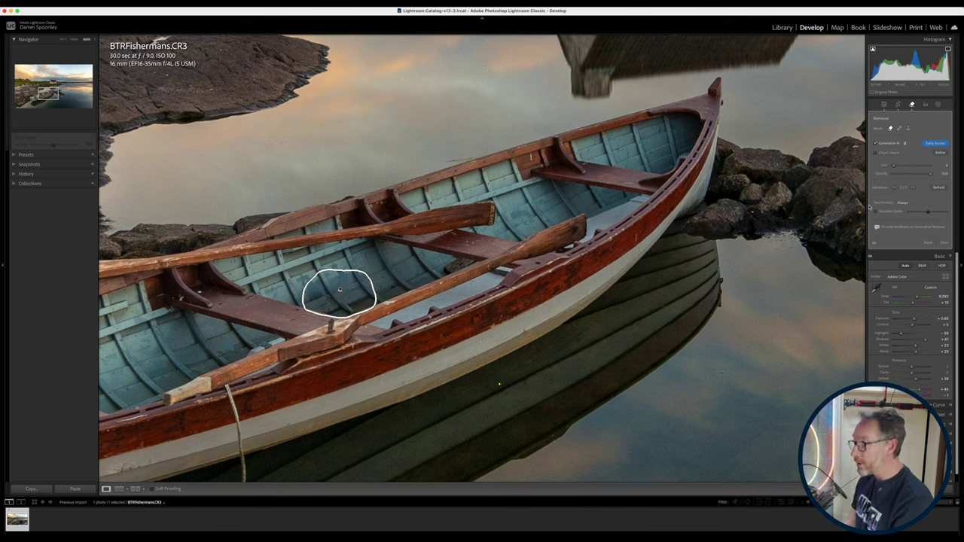
pyautogui.press('q')
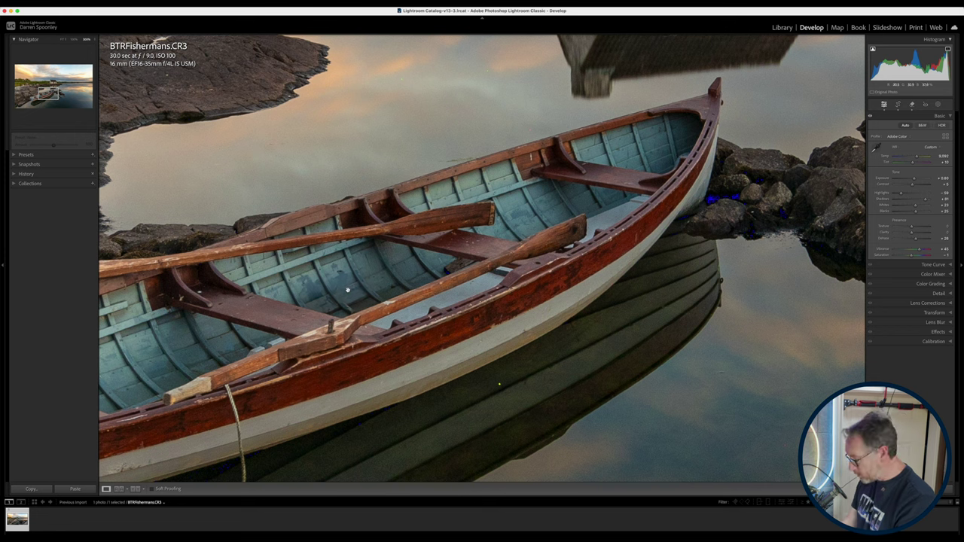
# Step: Generatively remove the rope on the lower-left rocks, then start brushing the weed in the water
pyautogui.click(348, 290)
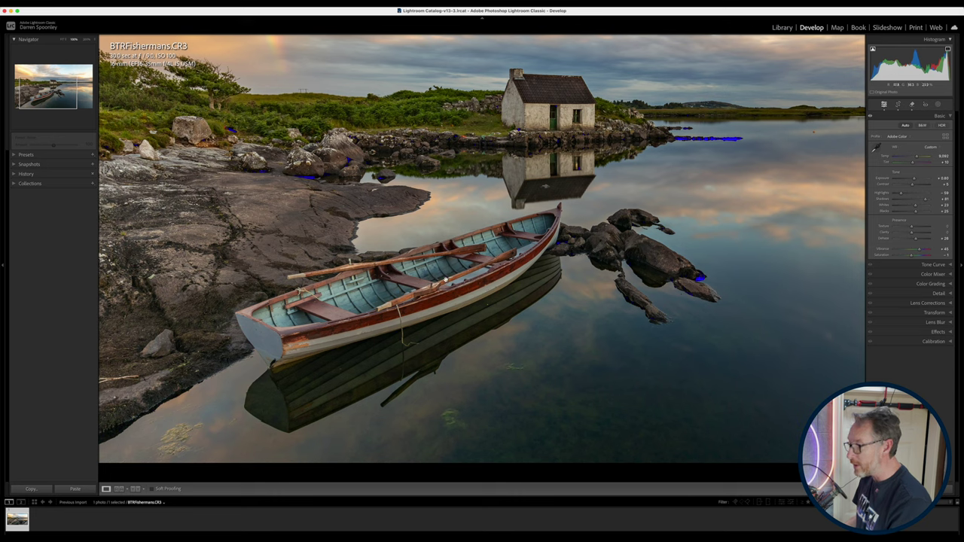
pyautogui.hscroll(-5, 435, 286)
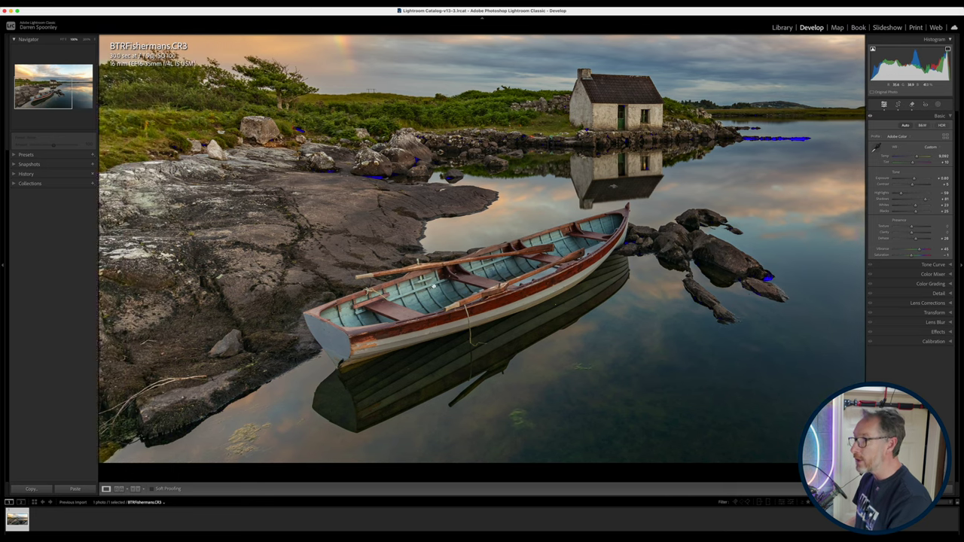
pyautogui.scroll(-3, 434, 287)
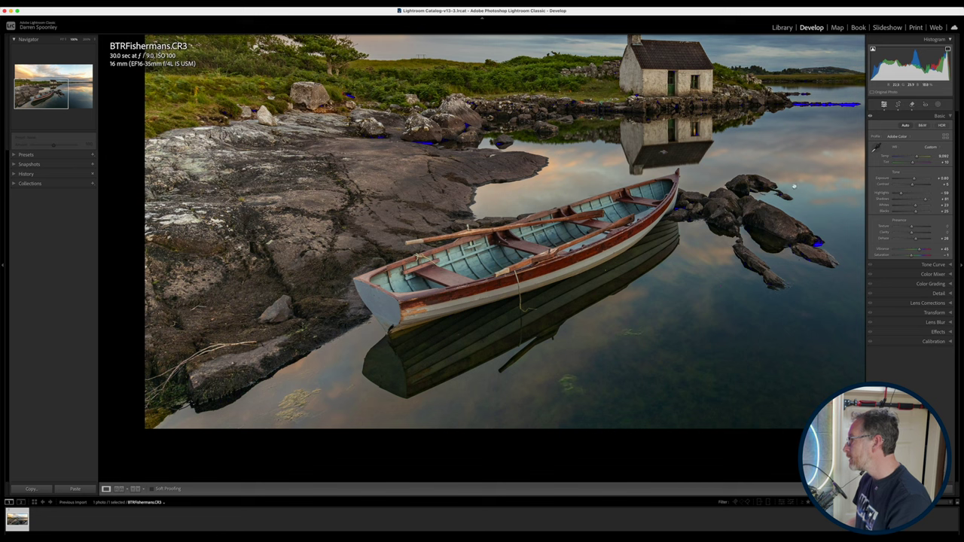
pyautogui.click(913, 105)
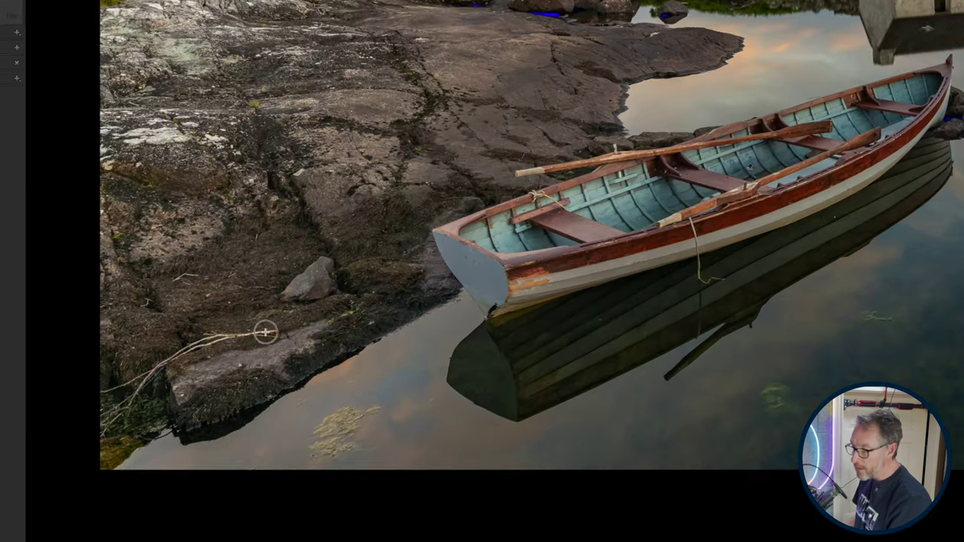
pyautogui.moveTo(260, 333)
pyautogui.mouseDown()
pyautogui.moveTo(203, 339)
pyautogui.moveTo(170, 357)
pyautogui.moveTo(107, 429)
pyautogui.moveTo(138, 378)
pyautogui.moveTo(101, 389)
pyautogui.moveTo(136, 390)
pyautogui.mouseUp()
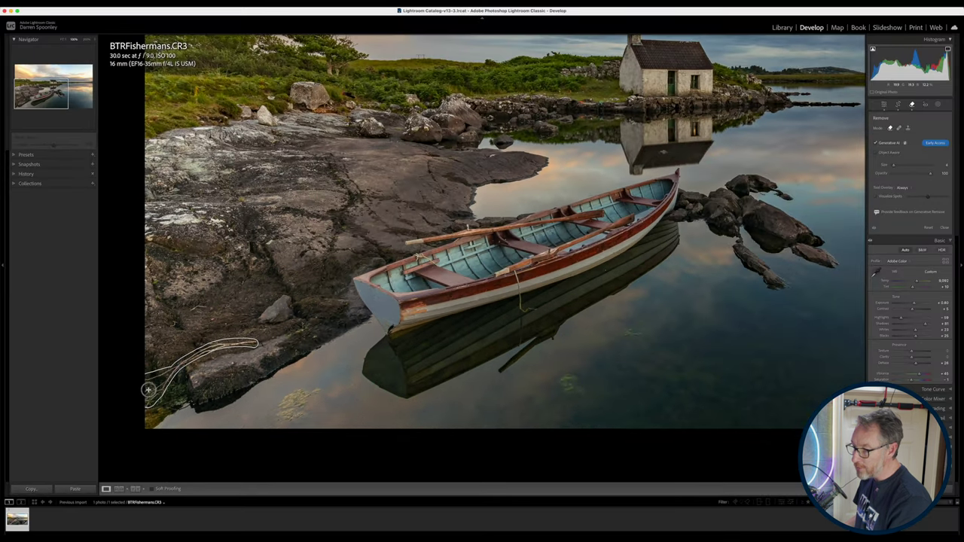
pyautogui.moveTo(218, 343); pyautogui.dragTo(256, 343)
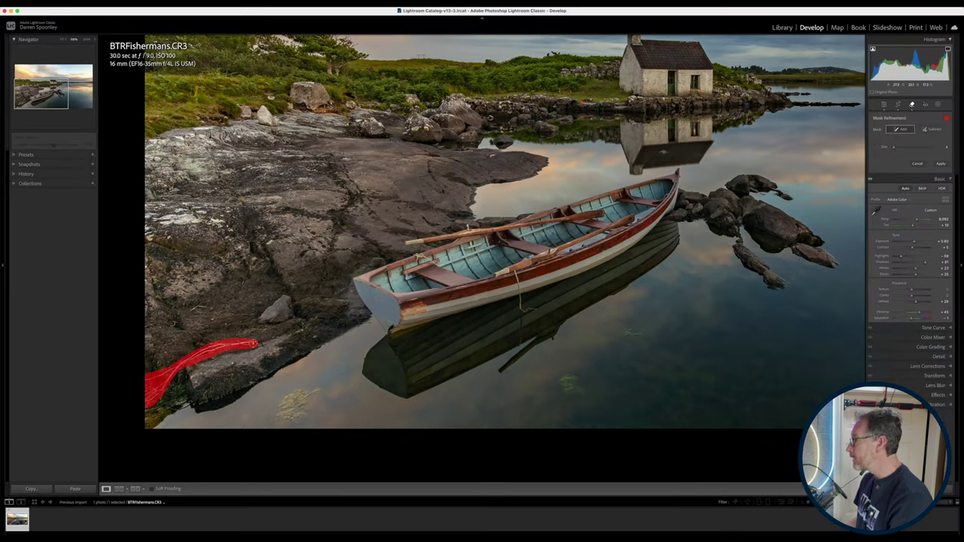
pyautogui.click(931, 130)
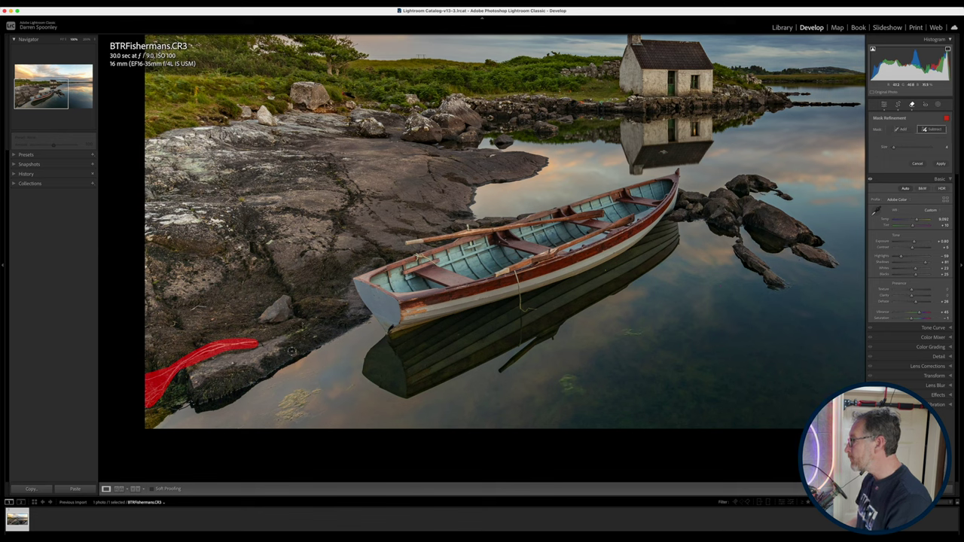
pyautogui.click(941, 163)
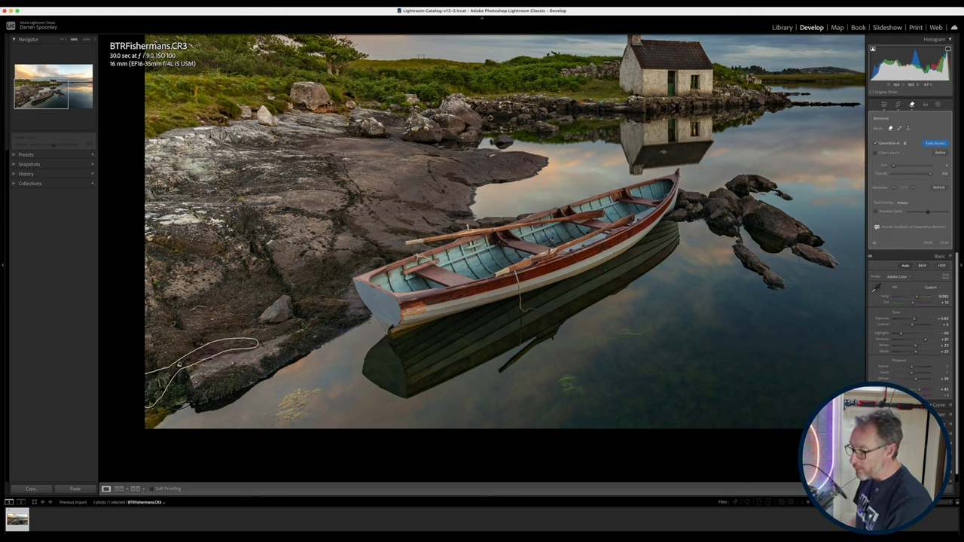
pyautogui.moveTo(308, 391)
pyautogui.mouseDown()
pyautogui.moveTo(280, 420)
pyautogui.moveTo(309, 425)
pyautogui.moveTo(318, 394)
pyautogui.moveTo(309, 392)
pyautogui.mouseUp()
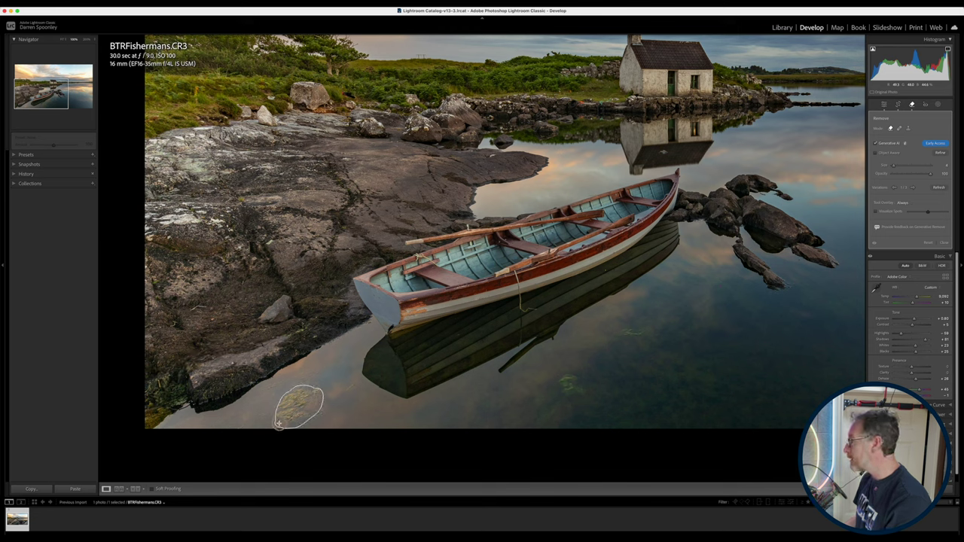
# Step: Apply Generative Remove to the brushed weed patch in the water
pyautogui.click(931, 130)
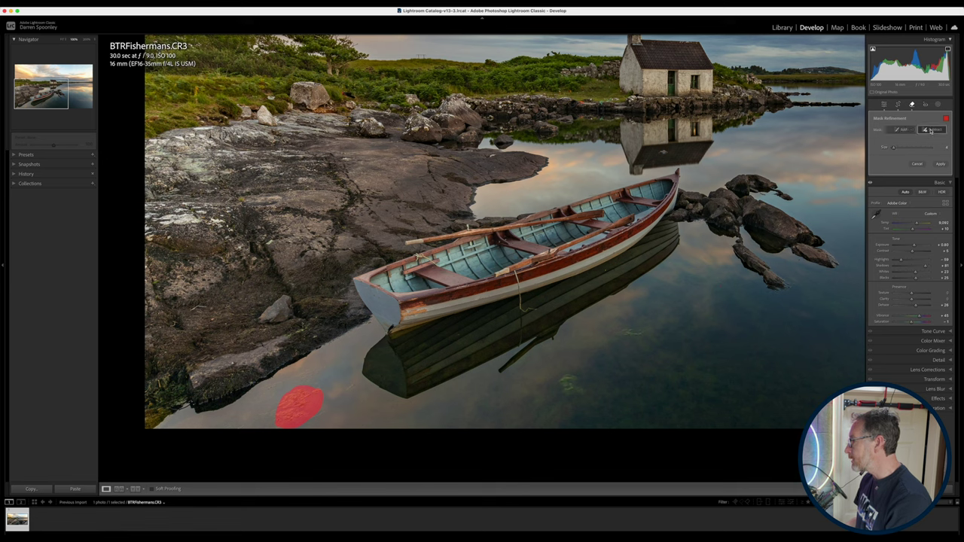
pyautogui.click(940, 164)
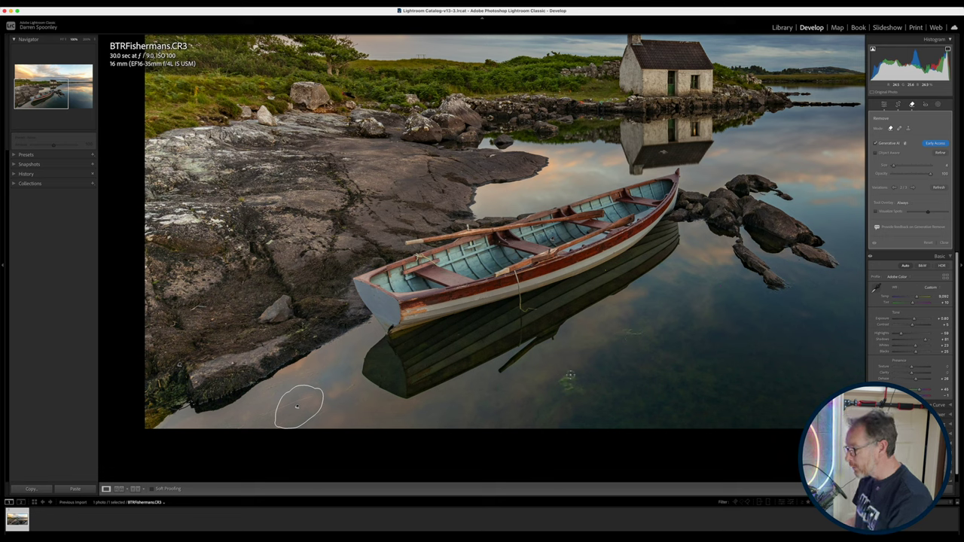
# Step: Mark the two bright spots in the water below the boat and apply generative removal
pyautogui.moveTo(565, 387)
pyautogui.mouseDown()
pyautogui.moveTo(576, 385)
pyautogui.moveTo(564, 386)
pyautogui.mouseUp()
pyautogui.moveTo(624, 331); pyautogui.dragTo(629, 332)
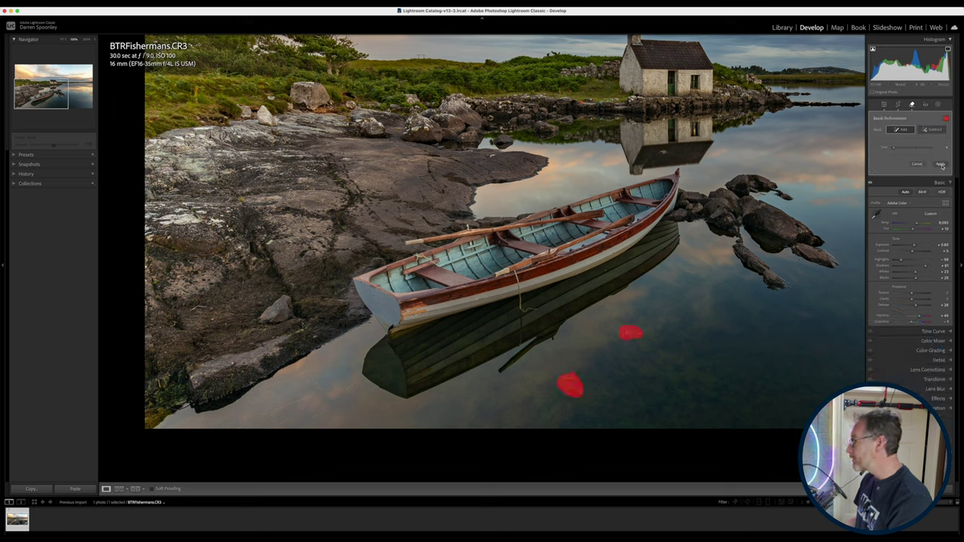
pyautogui.press('alt')
pyautogui.click(940, 164)
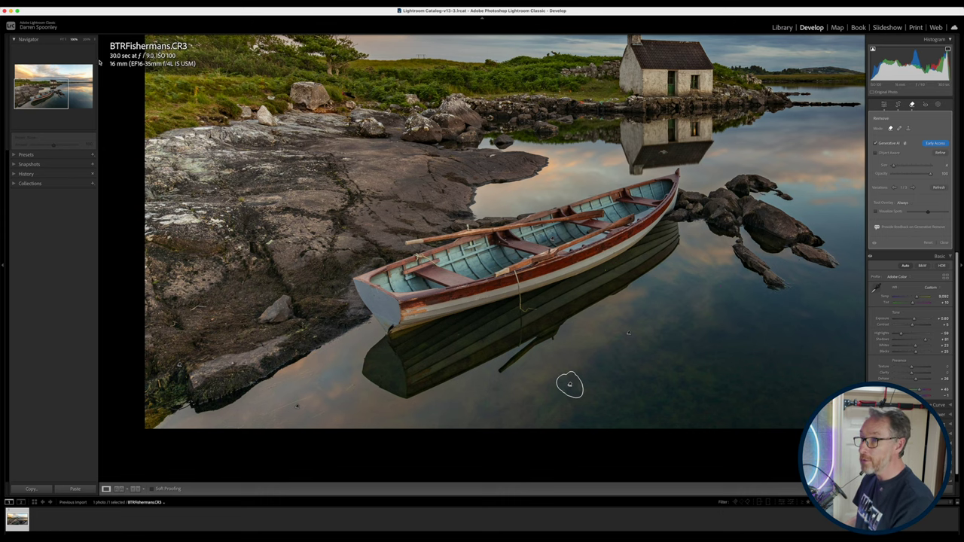
# Step: Fit the photo, exit spot removal and push Dehaze to +100 to reveal sensor dust
pyautogui.press('z')
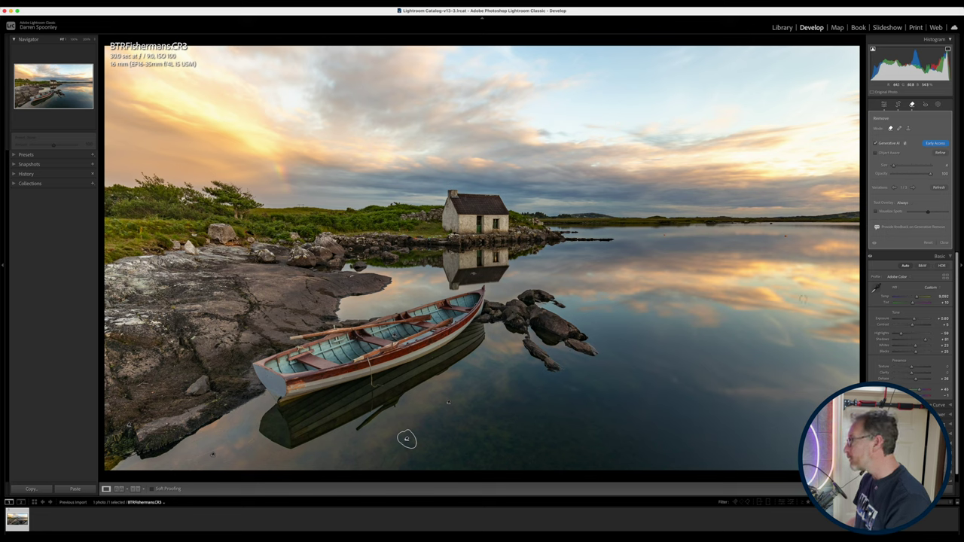
pyautogui.press('q')
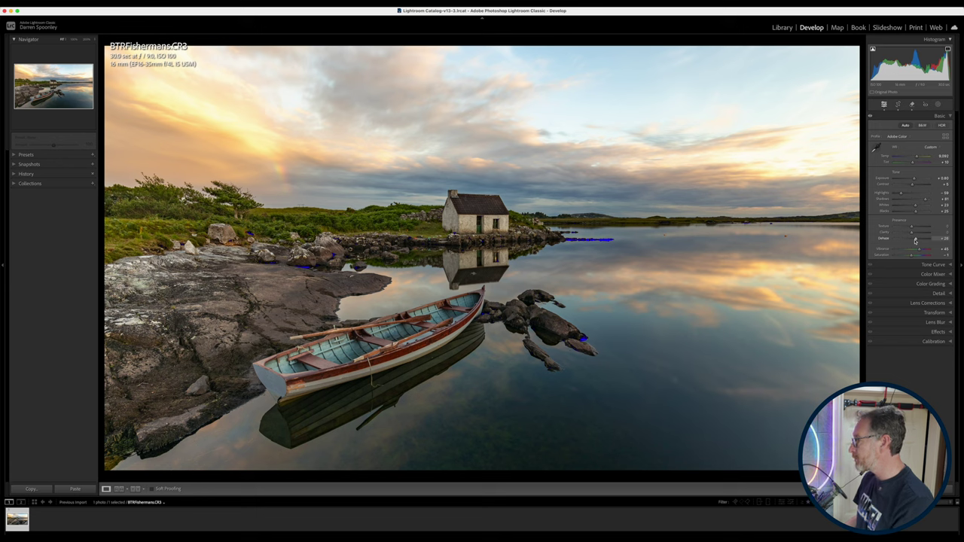
pyautogui.moveTo(916, 240); pyautogui.dragTo(940, 240)
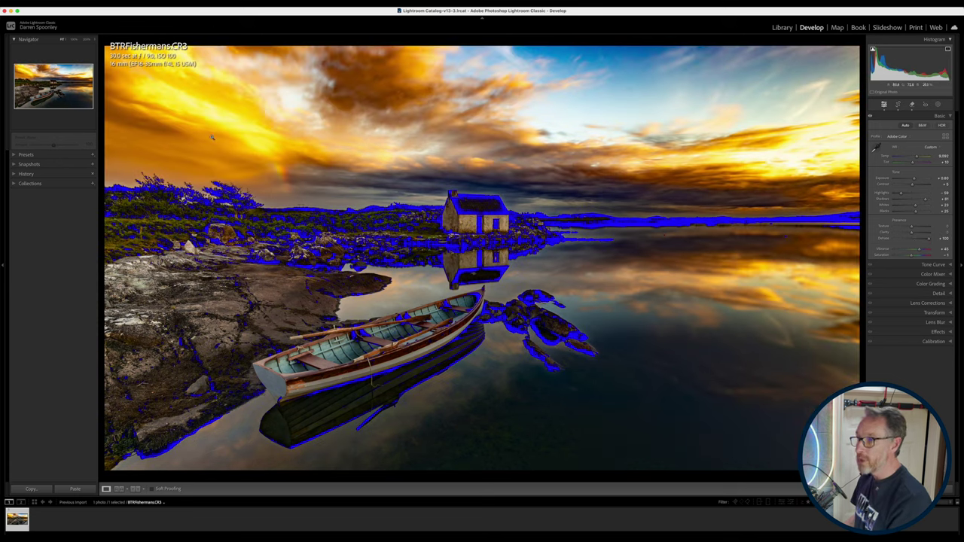
# Step: Zoom to 1:1 and move up to the sky above the hut
pyautogui.click(630, 92)
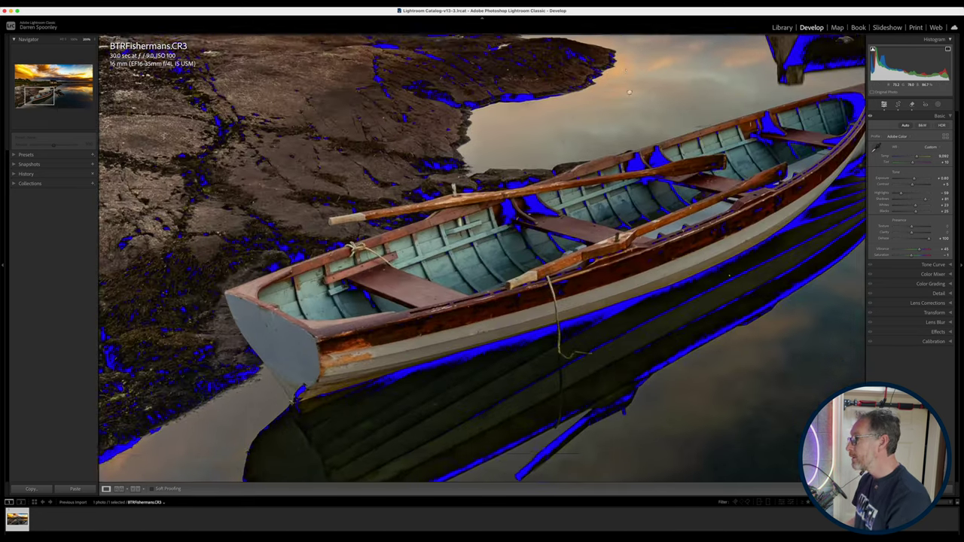
pyautogui.scroll(10, 626, 101)
pyautogui.hscroll(10, 618, 108)
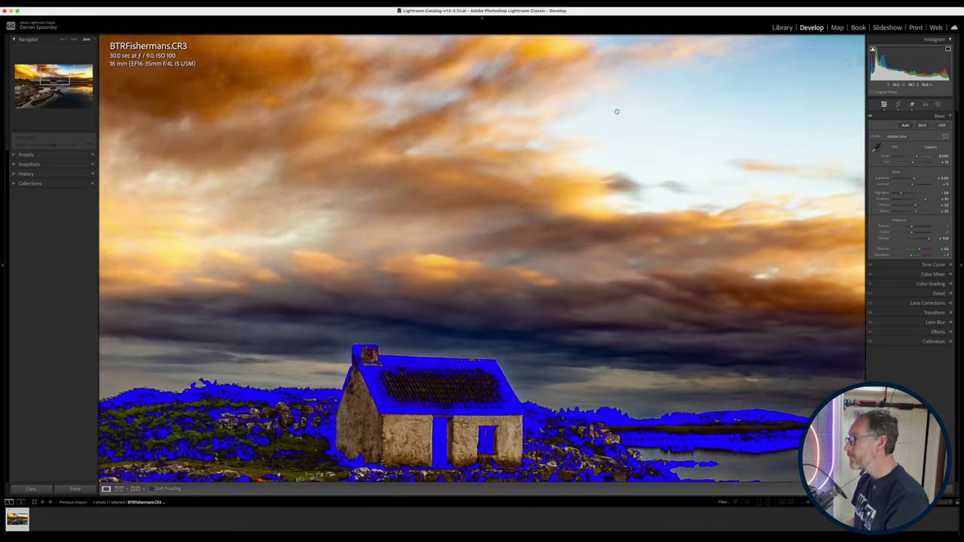
pyautogui.scroll(5, 606, 114)
pyautogui.hscroll(3, 605, 113)
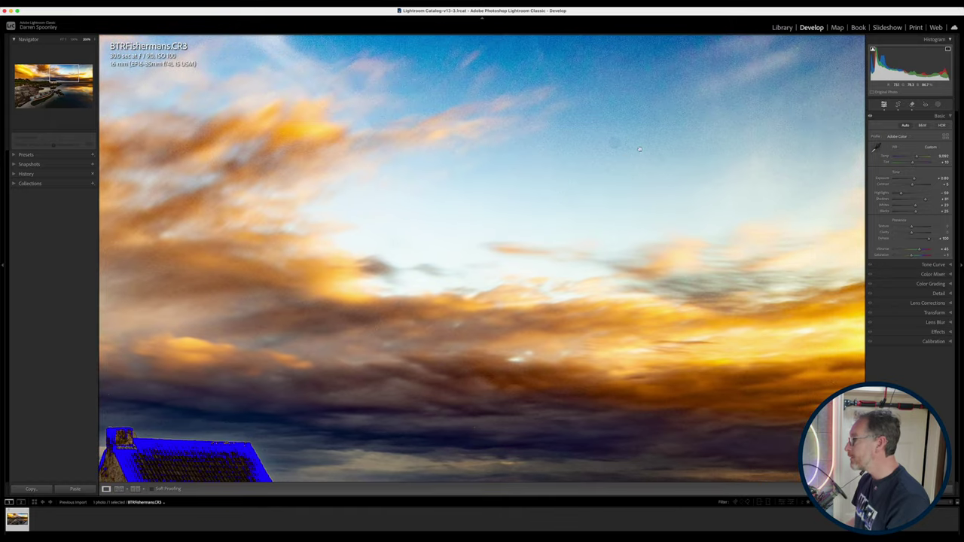
# Step: Switch Remove to Heal mode and heal the dust spots across the sky
pyautogui.click(911, 106)
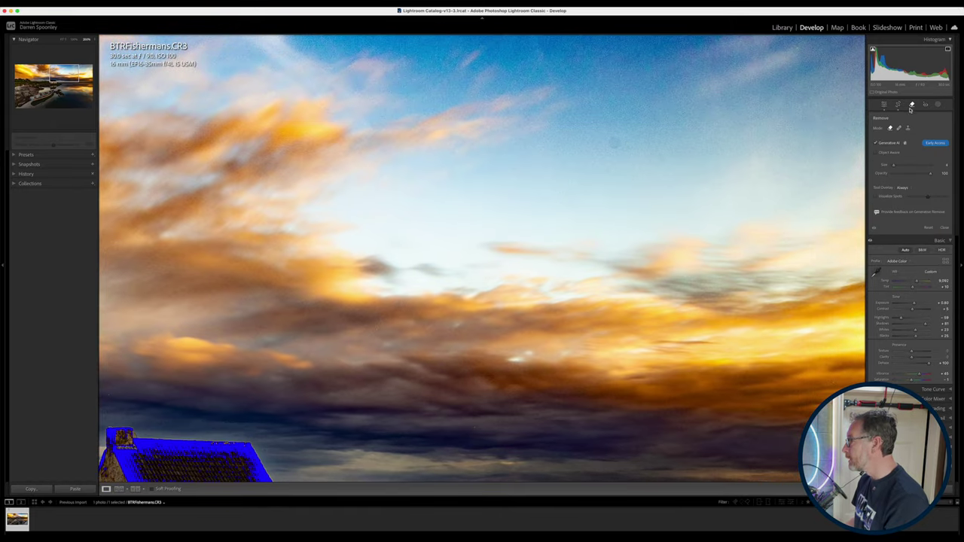
pyautogui.click(899, 128)
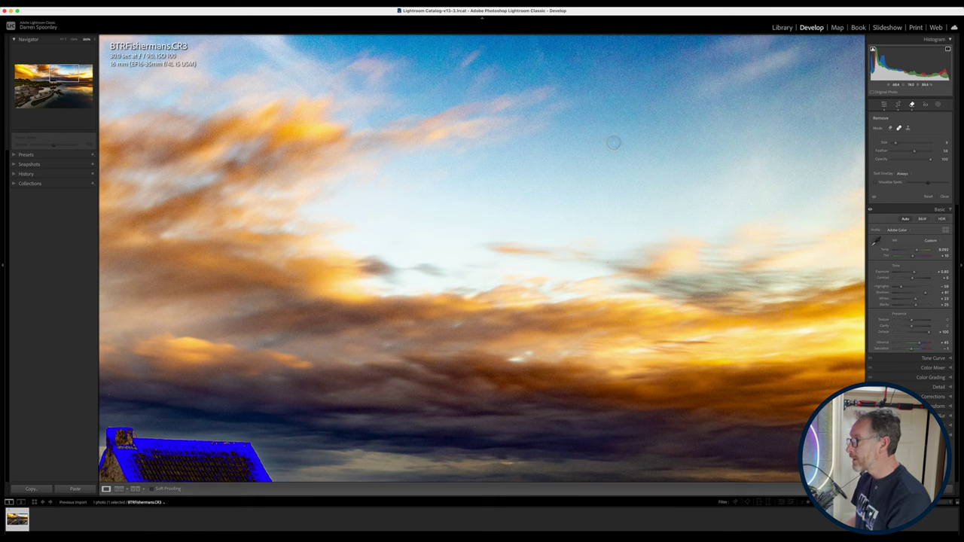
pyautogui.click(614, 142)
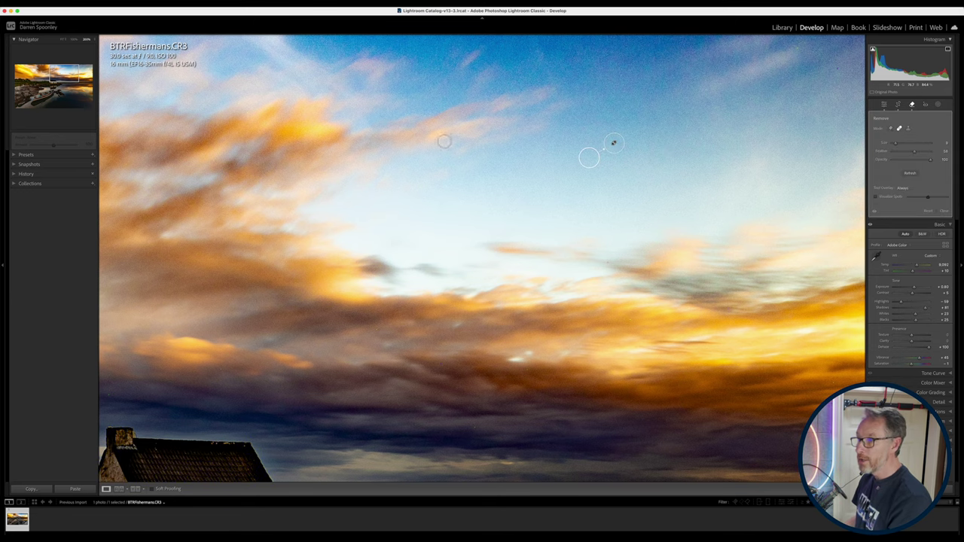
pyautogui.moveTo(614, 142); pyautogui.dragTo(116, 173)
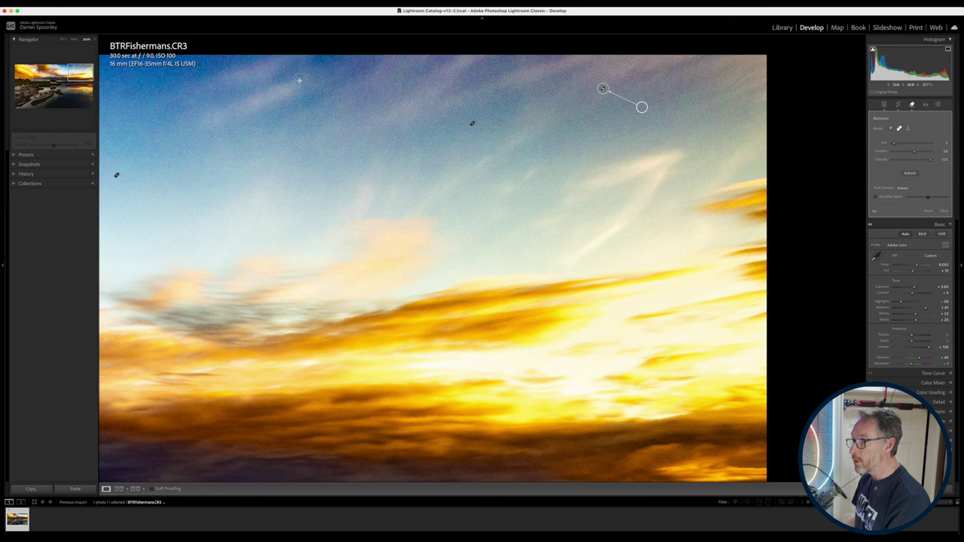
pyautogui.press('h')
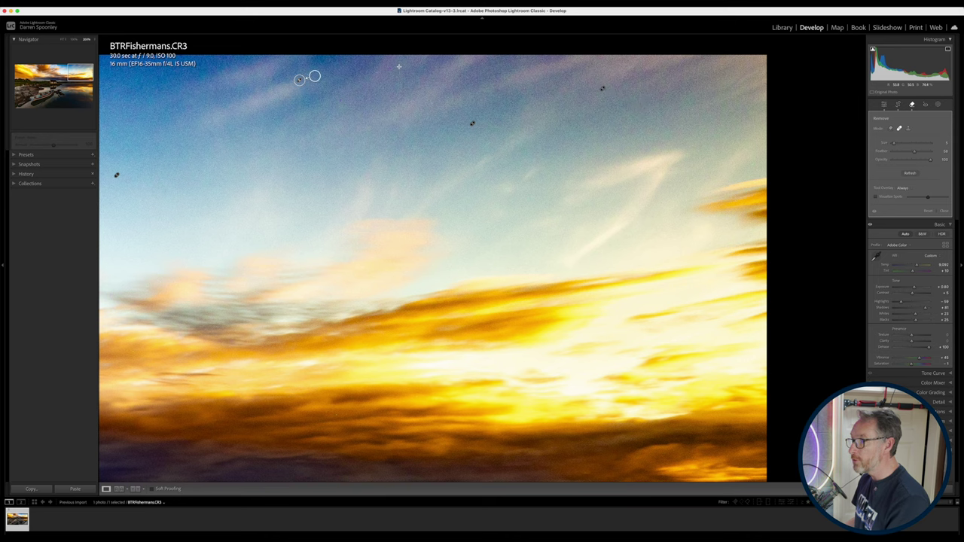
pyautogui.click(340, 100)
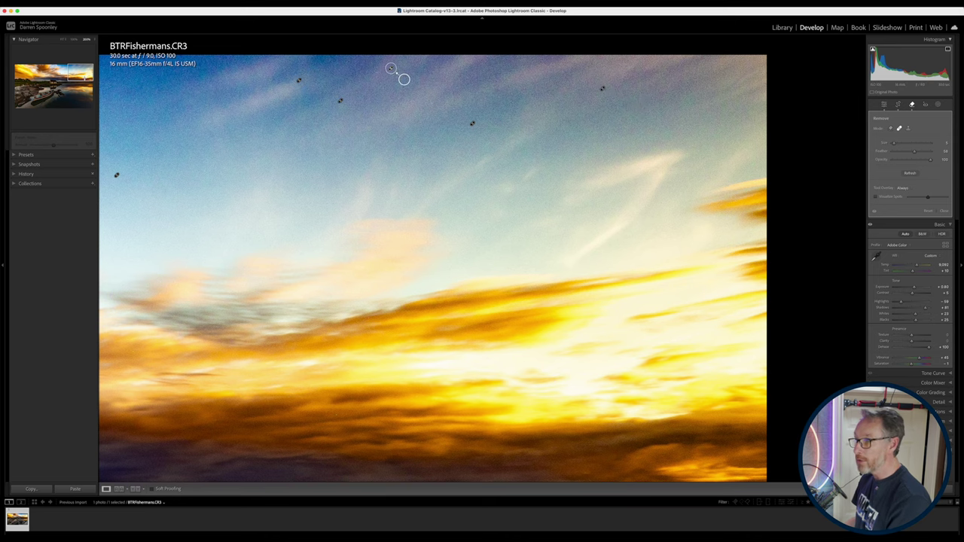
# Step: Fit the whole photo, exit spot removal and turn on the shadow clipping overlay
pyautogui.press('z')
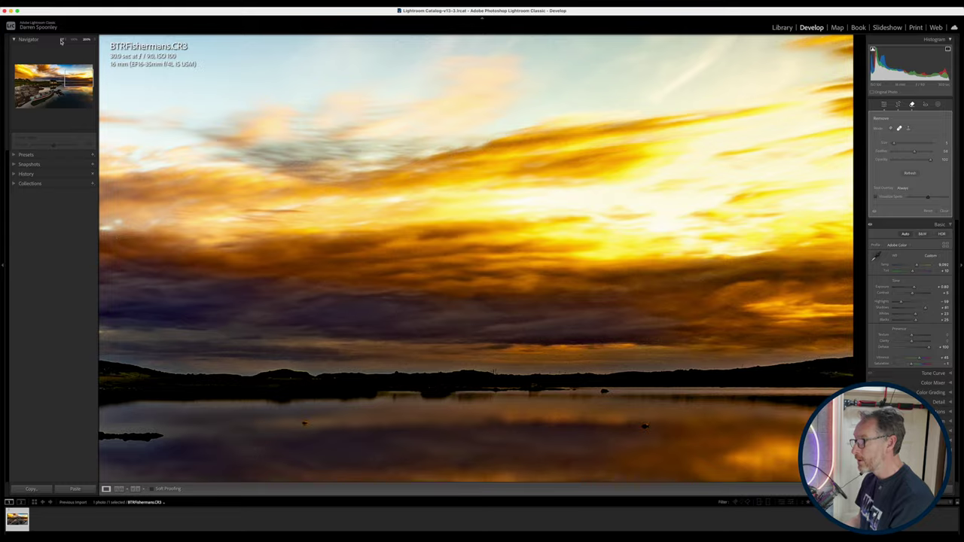
pyautogui.click(62, 41)
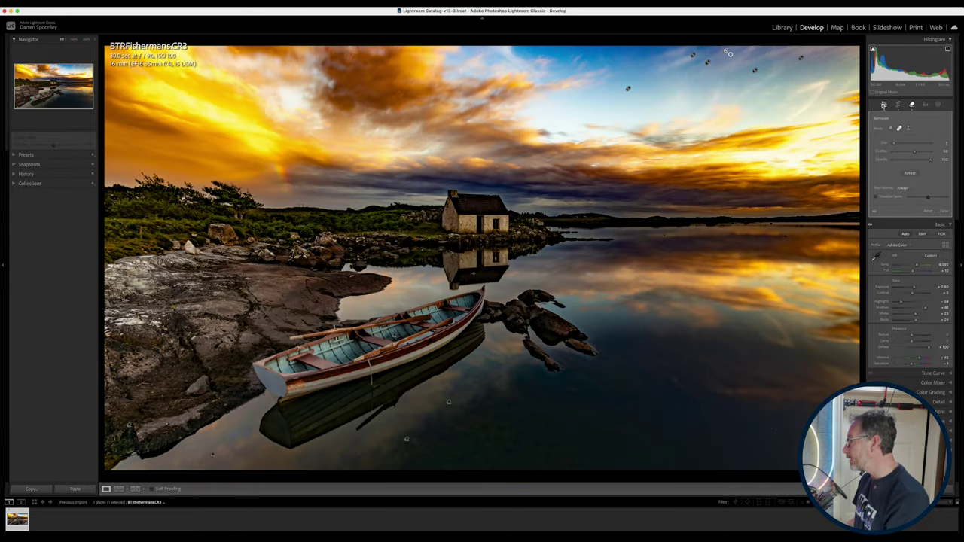
pyautogui.press('q')
pyautogui.press('j')
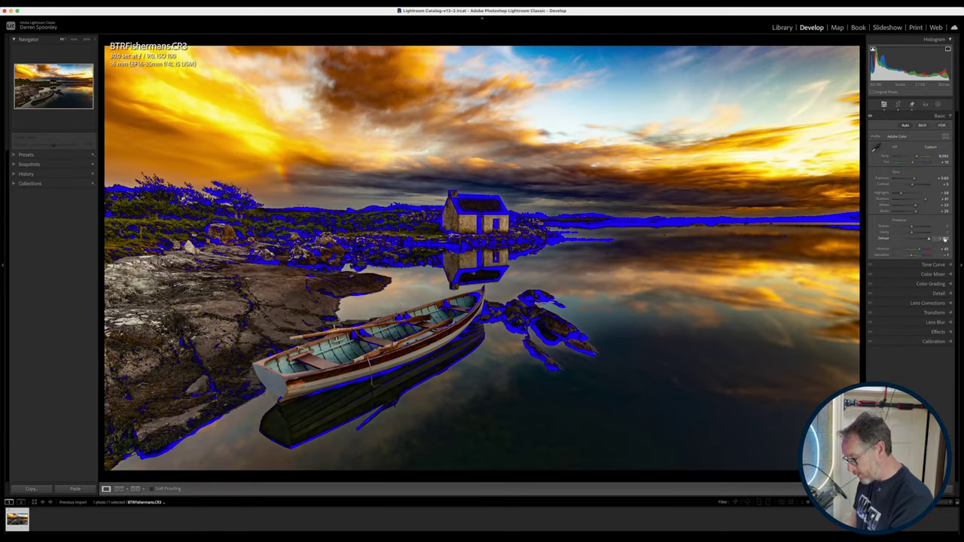
# Step: Set Dehaze to +24 and launch AI Denoise from the Detail panel
pyautogui.press('Return')
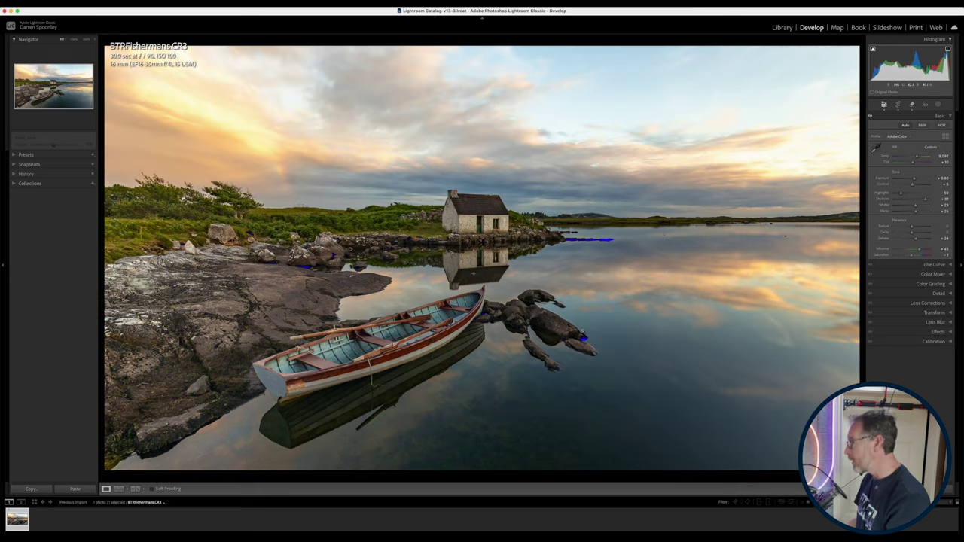
pyautogui.click(939, 294)
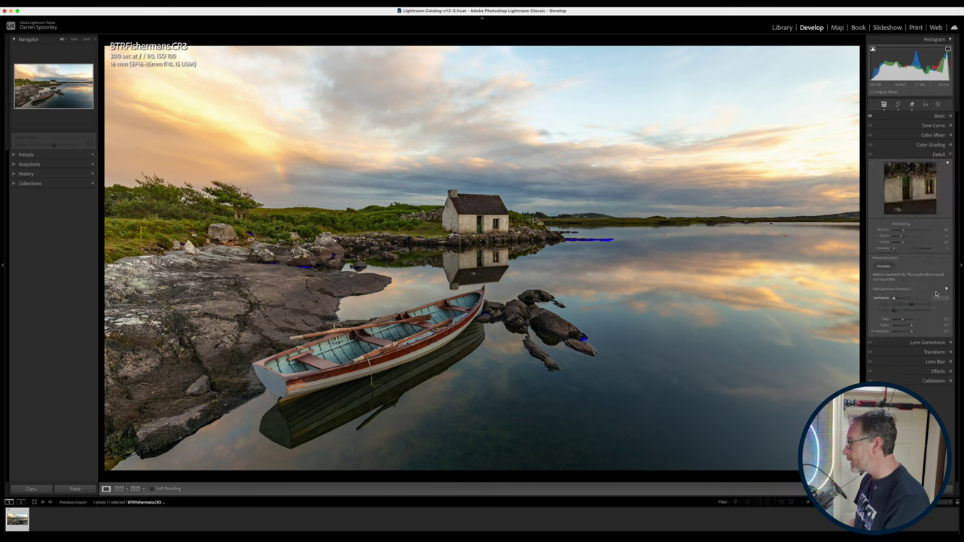
pyautogui.click(884, 268)
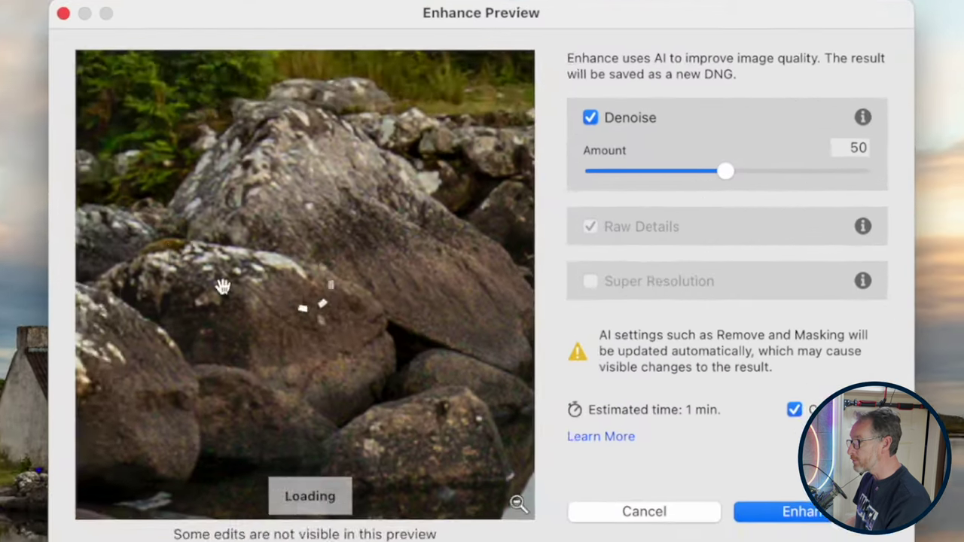
pyautogui.moveTo(513, 174); pyautogui.dragTo(573, 210)
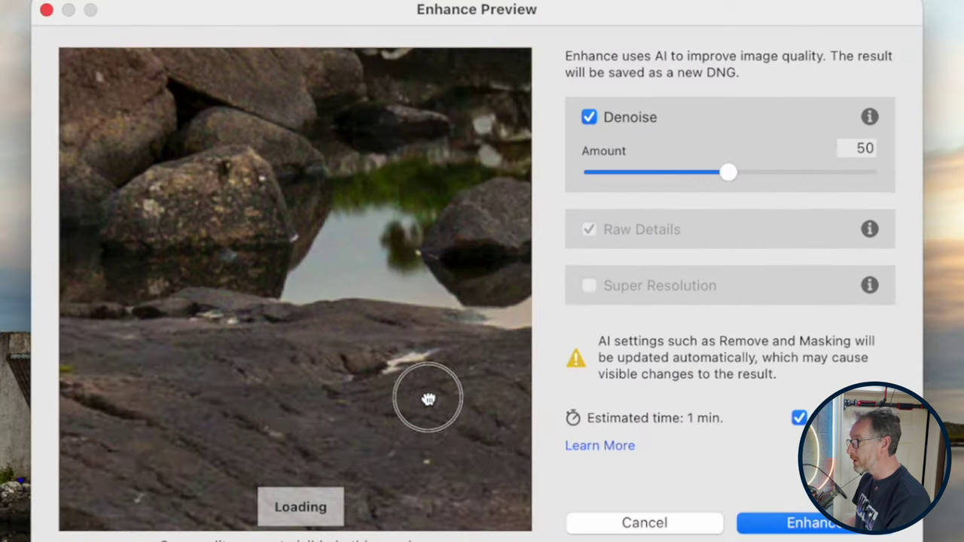
pyautogui.moveTo(428, 400); pyautogui.dragTo(363, 355)
pyautogui.moveTo(403, 327); pyautogui.dragTo(312, 230)
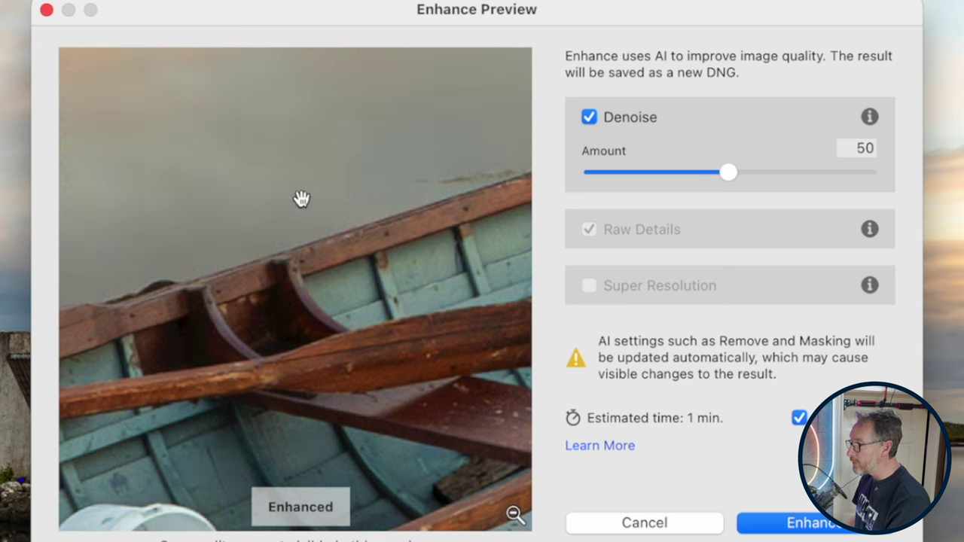
pyautogui.moveTo(355, 312); pyautogui.dragTo(350, 203)
pyautogui.moveTo(345, 351); pyautogui.dragTo(405, 254)
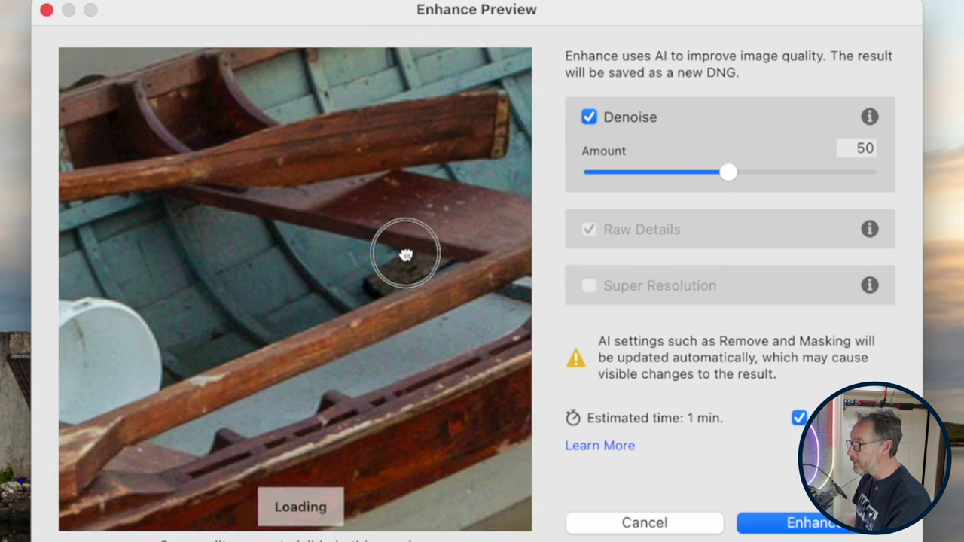
pyautogui.moveTo(143, 416); pyautogui.dragTo(226, 404)
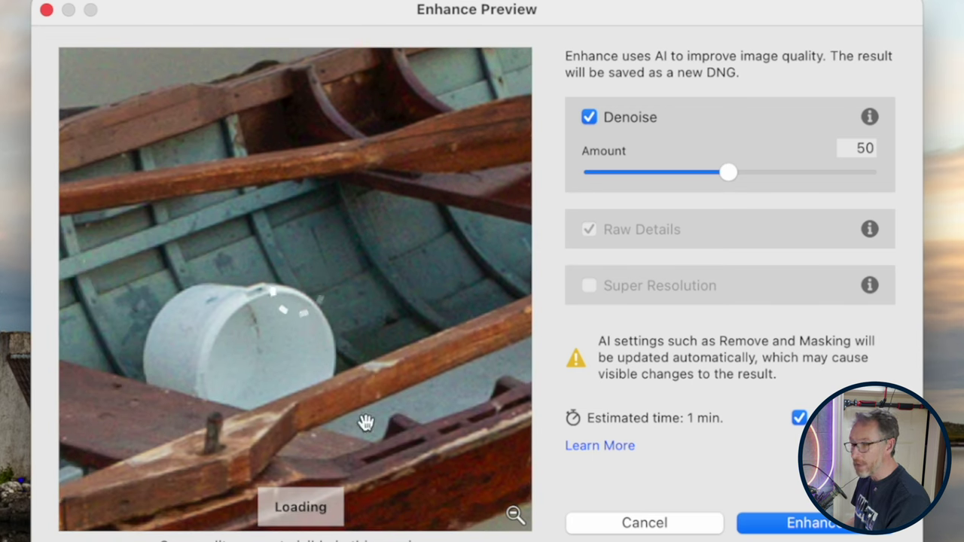